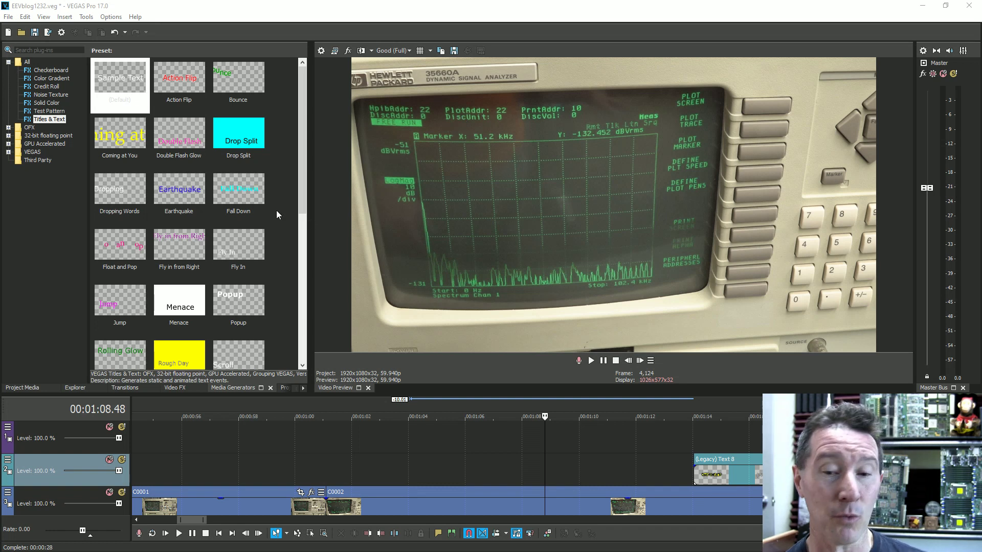
Scroll the Titles & Text preset list, then bring up VEGAS Pro 16 with EEVblog1232.veg.
{"action": "left_click", "coordinate": [303, 173]}
{"action": "left_click_drag", "start_coordinate": [304, 173], "coordinate": [303, 184]}
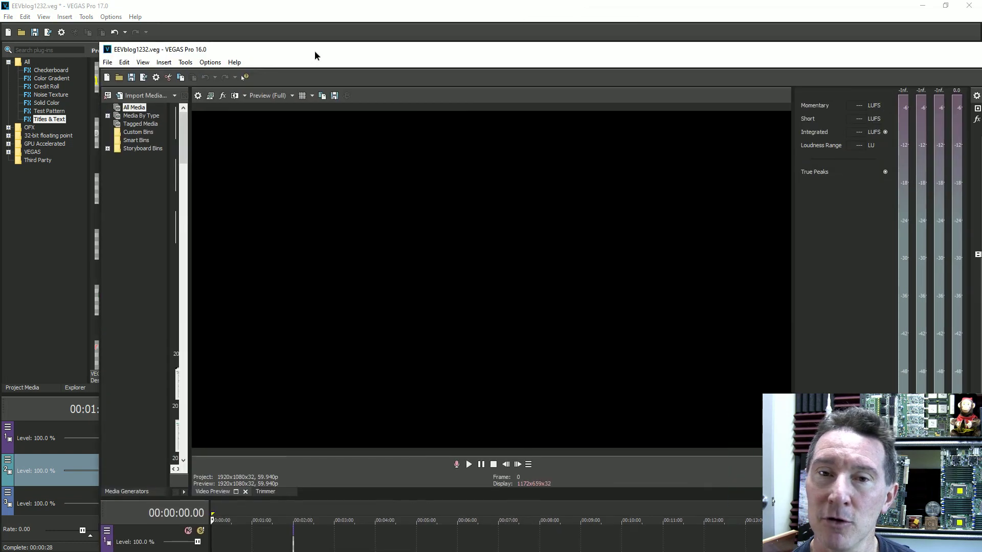
Maximize VEGAS Pro 16 and enlarge the timeline to show all four tracks.
{"action": "left_click_drag", "start_coordinate": [315, 50], "coordinate": [107, 53]}
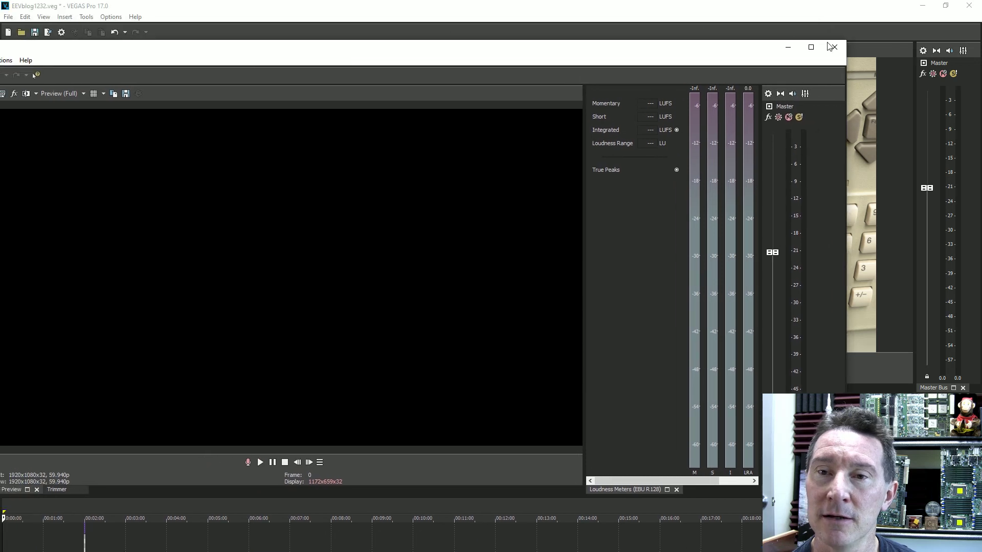
{"action": "left_click", "coordinate": [811, 48]}
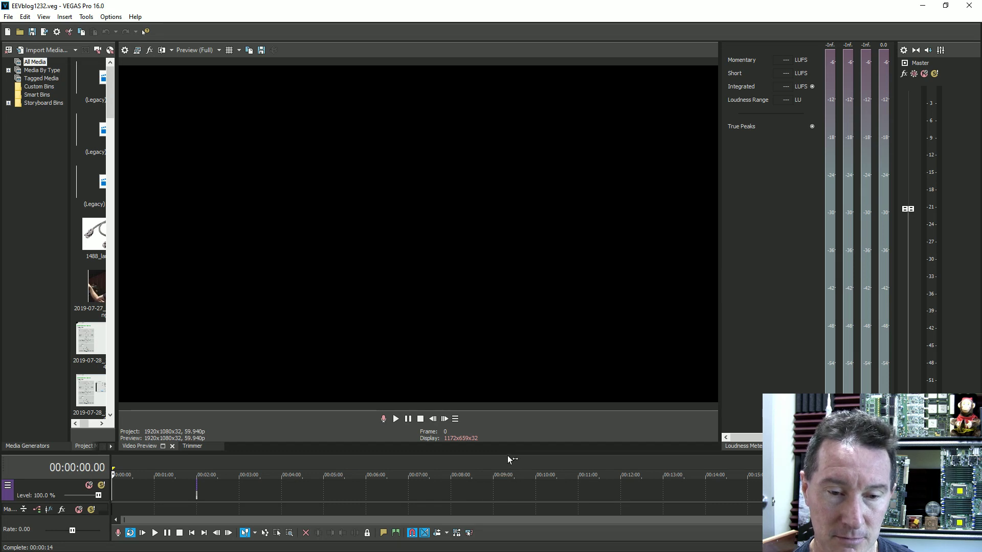
{"action": "left_click_drag", "start_coordinate": [506, 452], "coordinate": [529, 299]}
Zoom the timeline and move the cursor to the title at 00:01:15.22.
{"action": "left_click", "coordinate": [163, 322]}
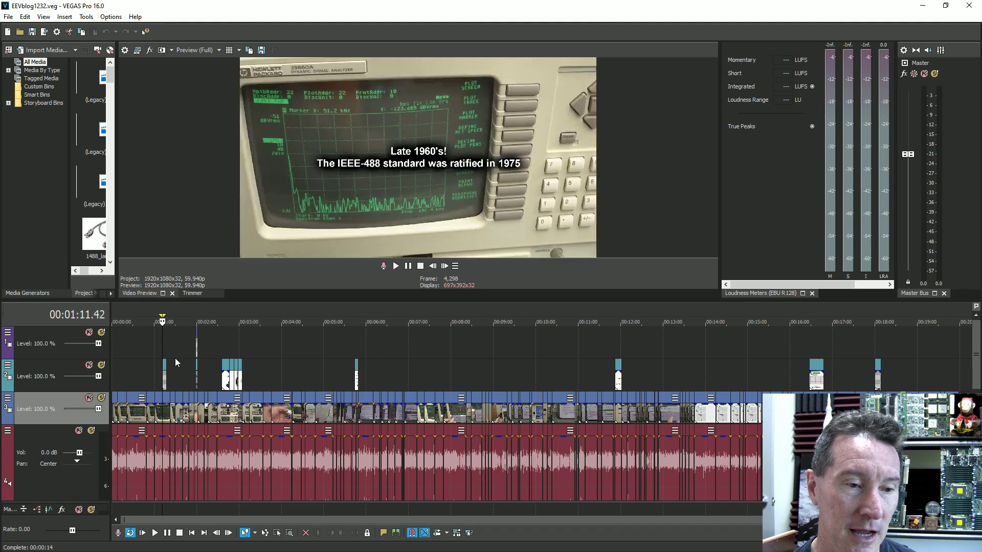
{"action": "scroll", "coordinate": [473, 371], "scroll_direction": "up", "scroll_amount": 4}
{"action": "scroll", "coordinate": [473, 371], "scroll_direction": "up", "scroll_amount": 3}
{"action": "left_click", "coordinate": [559, 388]}
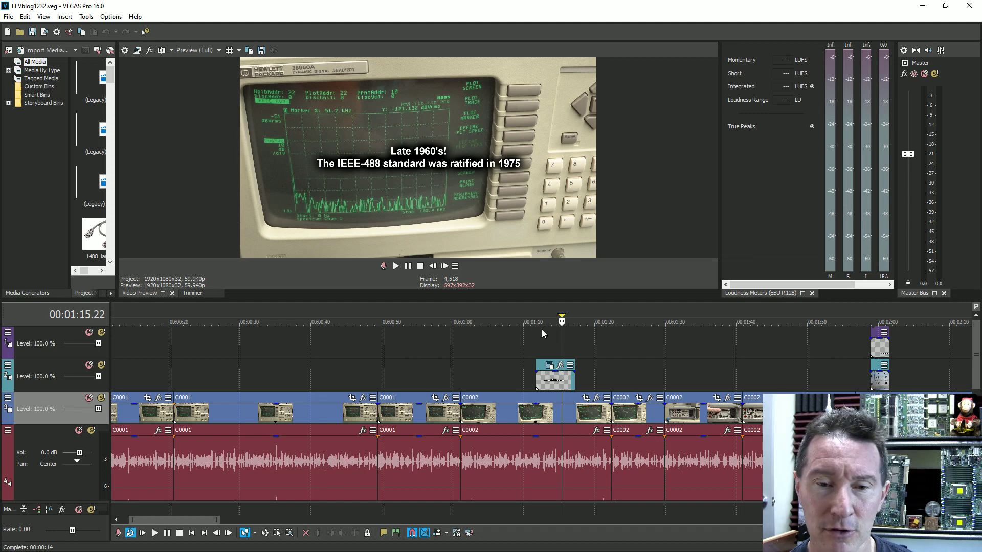
Widen the media area, list the (Legacy) Text generator presets and pick up Default Text.
{"action": "left_click_drag", "start_coordinate": [117, 154], "coordinate": [237, 154]}
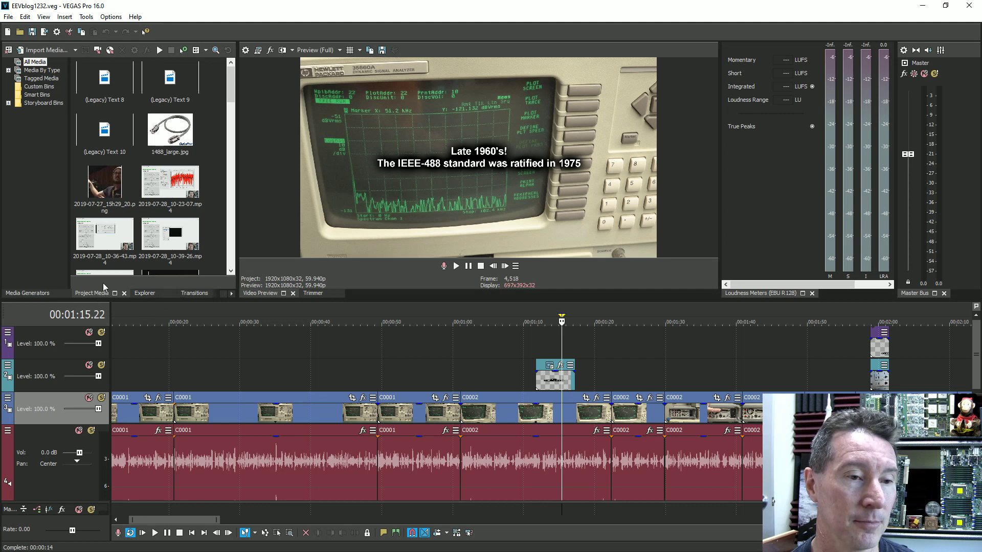
{"action": "left_click", "coordinate": [24, 295]}
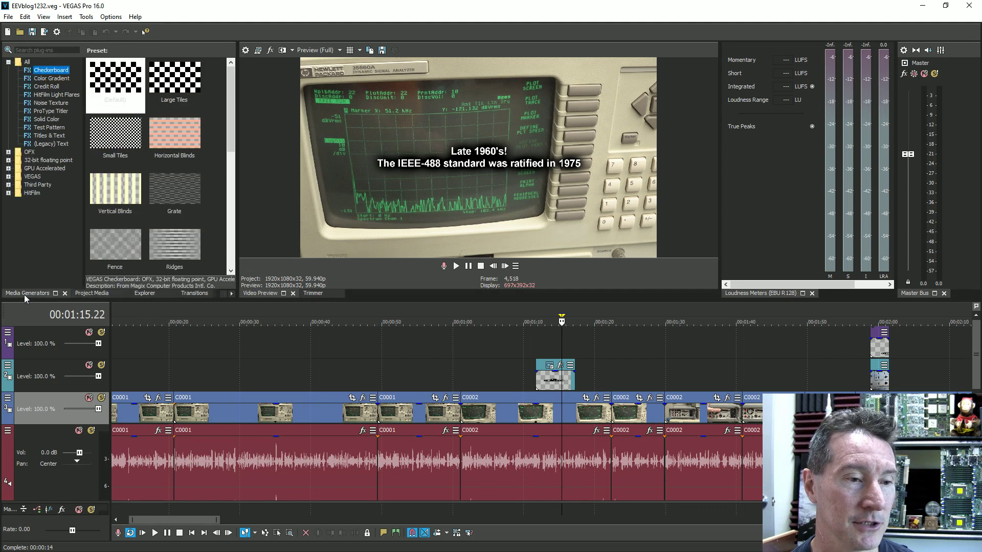
{"action": "left_click", "coordinate": [48, 143]}
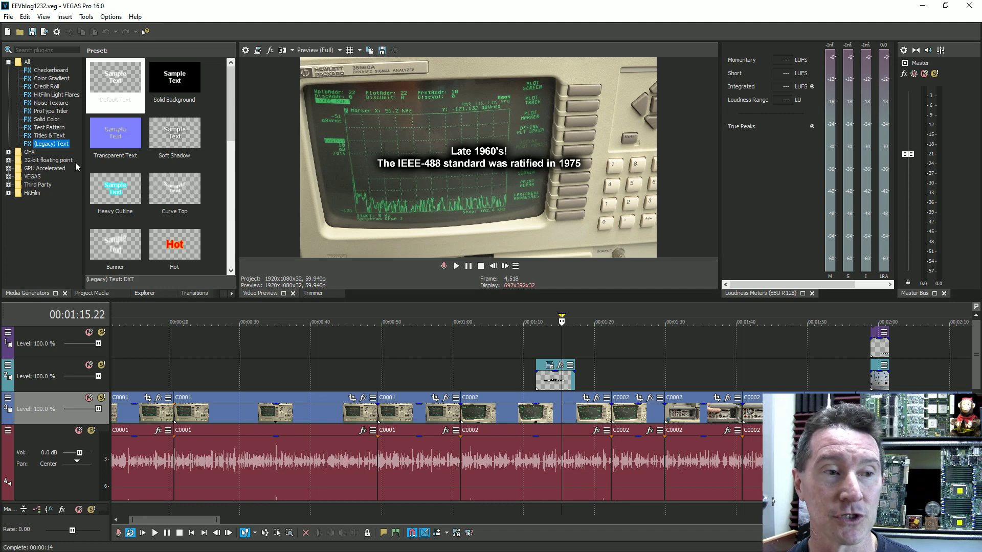
{"action": "left_click", "coordinate": [51, 135]}
{"action": "left_click", "coordinate": [56, 144]}
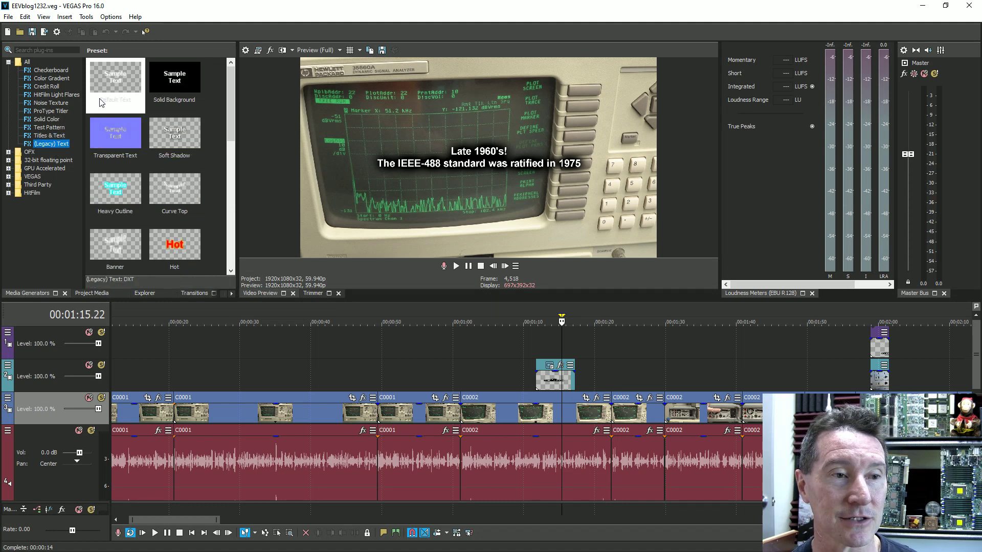
{"action": "left_click_drag", "start_coordinate": [123, 102], "coordinate": [331, 362]}
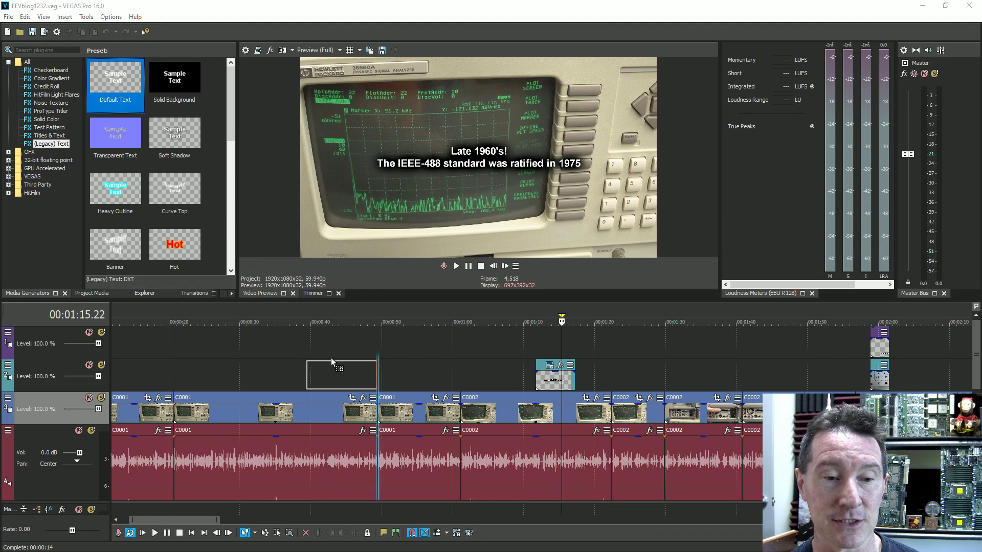
Drop a Default Text legacy title on video track 2 and show its Effects settings.
{"action": "left_click_drag", "start_coordinate": [338, 313], "coordinate": [338, 313]}
{"action": "left_click", "coordinate": [338, 313]}
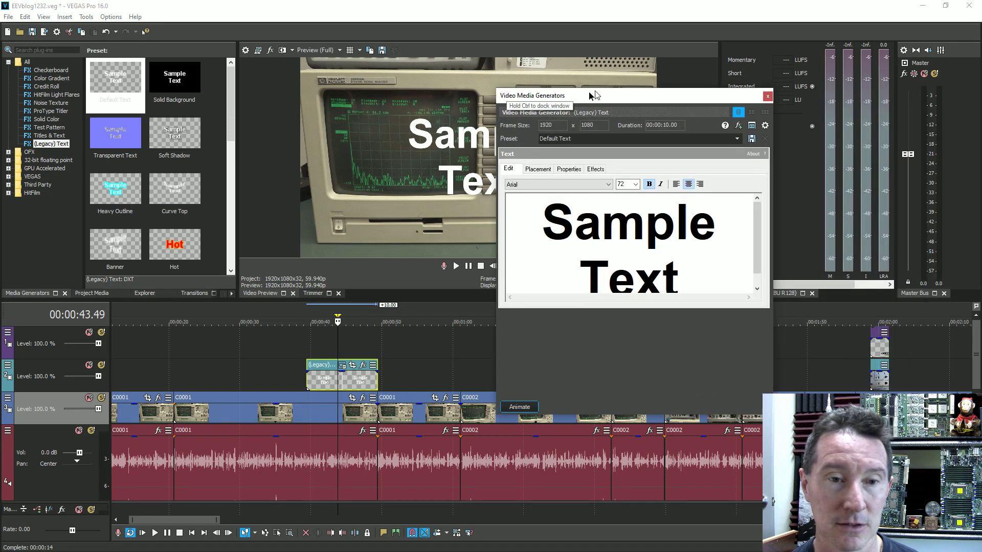
{"action": "left_click_drag", "start_coordinate": [562, 100], "coordinate": [154, 97]}
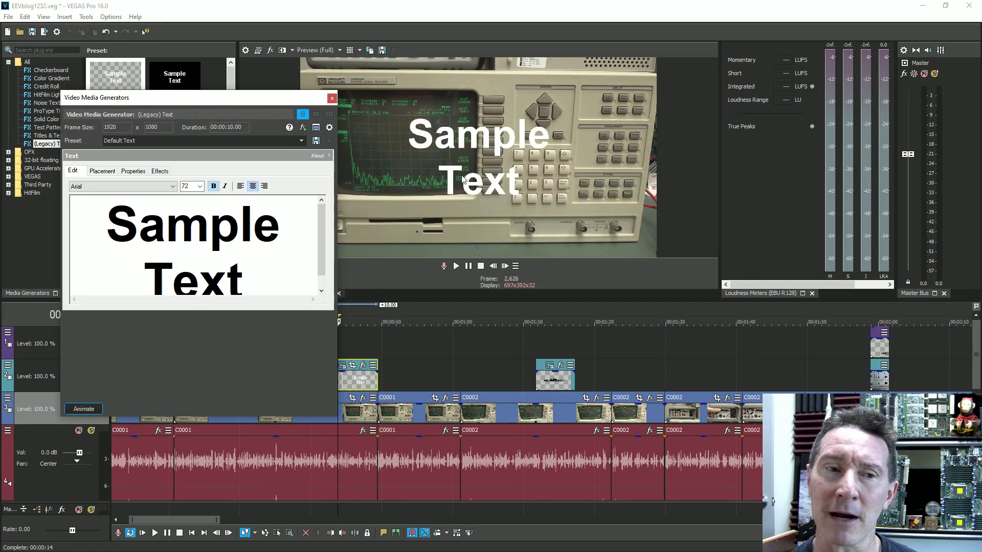
{"action": "left_click", "coordinate": [301, 141]}
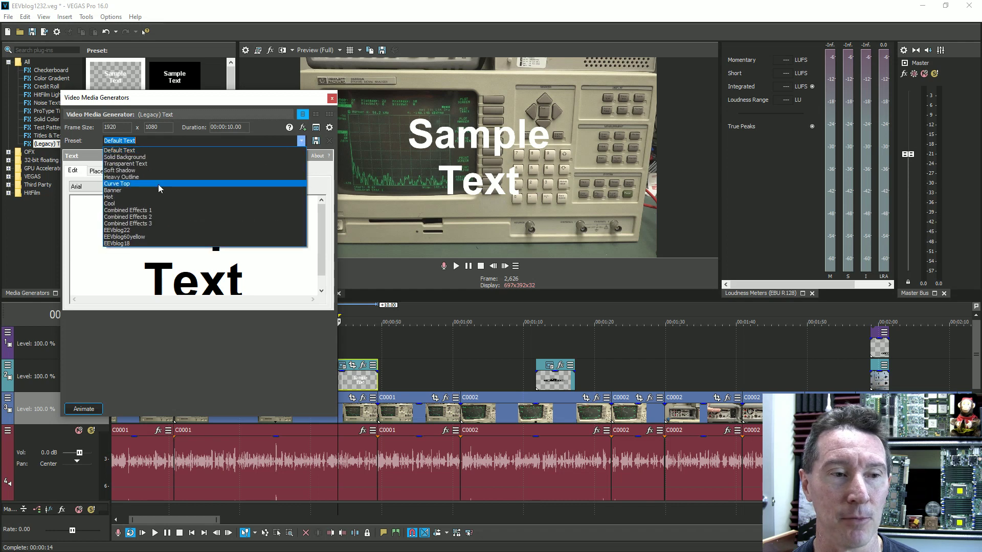
{"action": "left_click", "coordinate": [303, 149]}
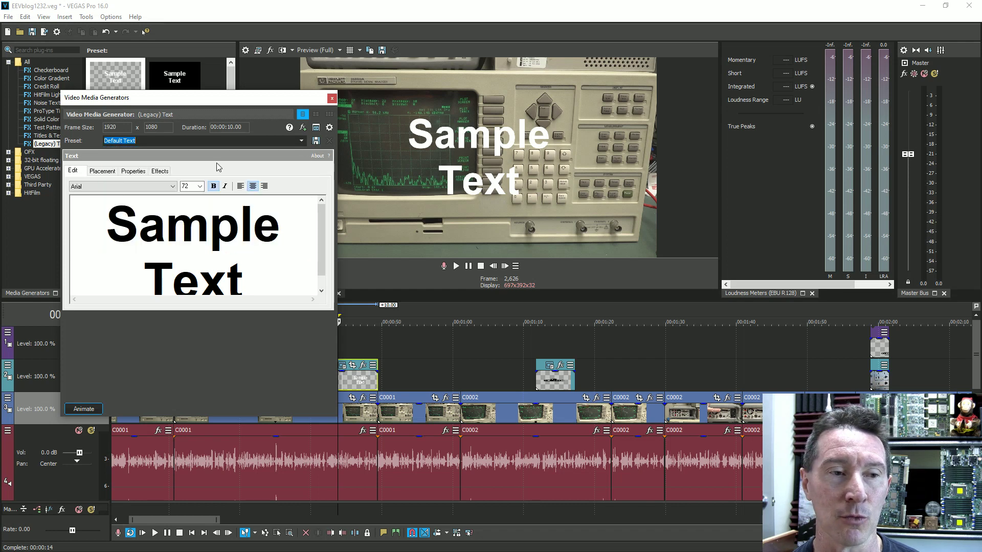
{"action": "left_click", "coordinate": [160, 170]}
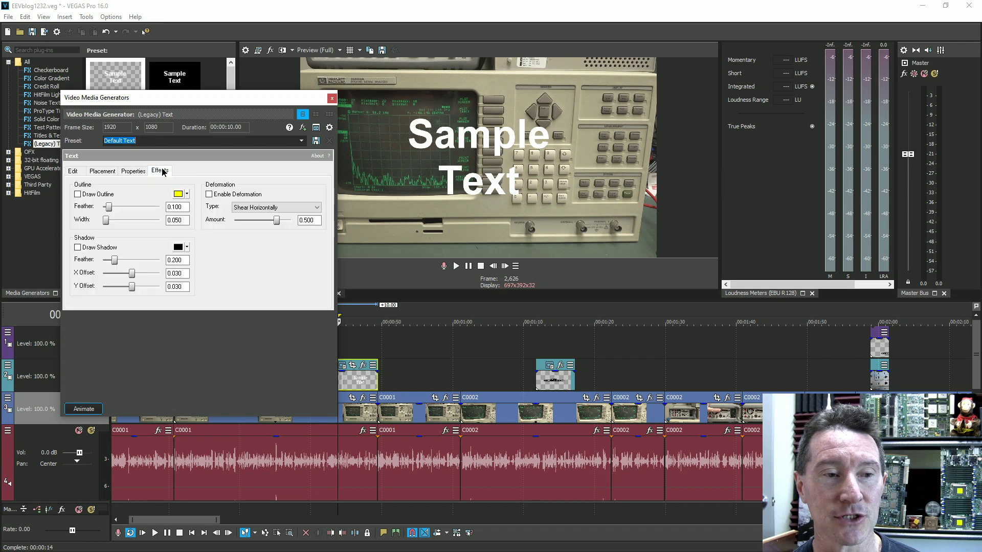
Enable Draw Outline on the legacy text and set the outline colour to black.
{"action": "left_click", "coordinate": [78, 195]}
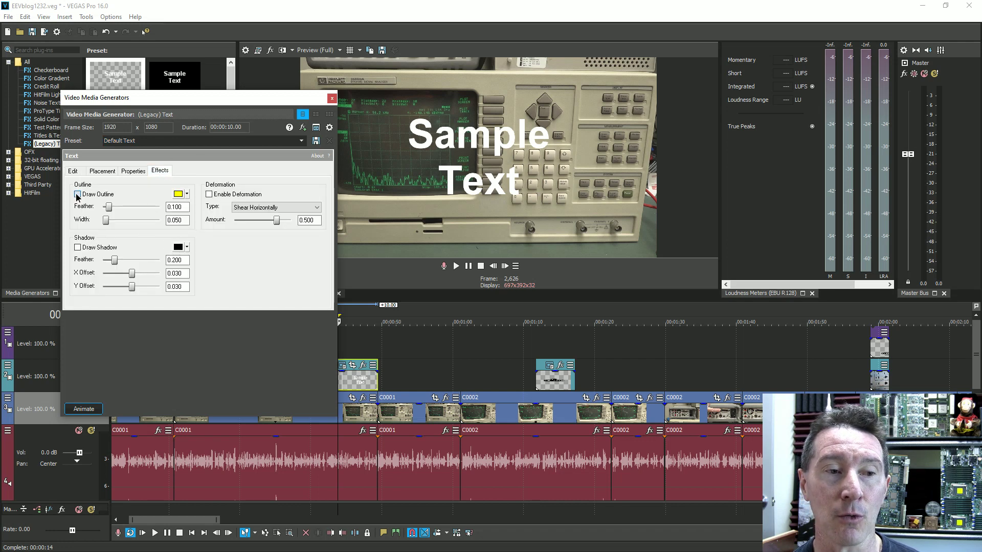
{"action": "left_click", "coordinate": [187, 194]}
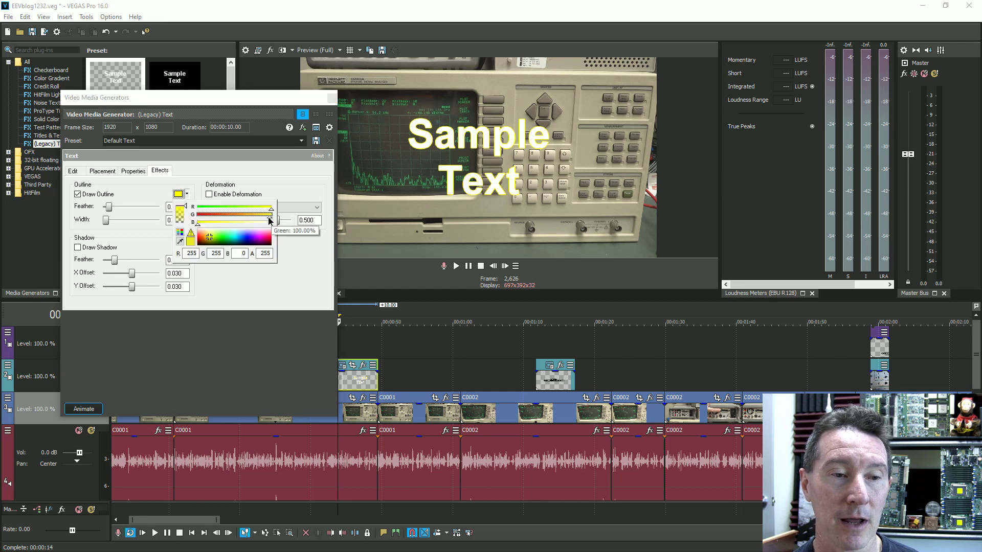
{"action": "left_click_drag", "start_coordinate": [271, 217], "coordinate": [197, 217]}
{"action": "left_click_drag", "start_coordinate": [271, 210], "coordinate": [198, 210]}
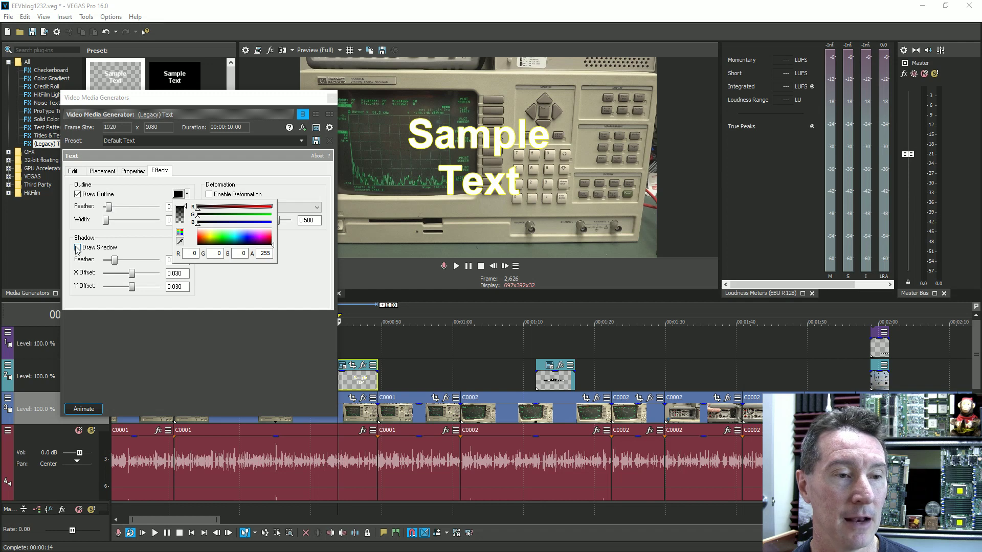
{"action": "left_click", "coordinate": [108, 207]}
Set outline feather to 0.127 and width to 0.618, leaving the drop shadow off.
{"action": "left_click_drag", "start_coordinate": [109, 207], "coordinate": [167, 223]}
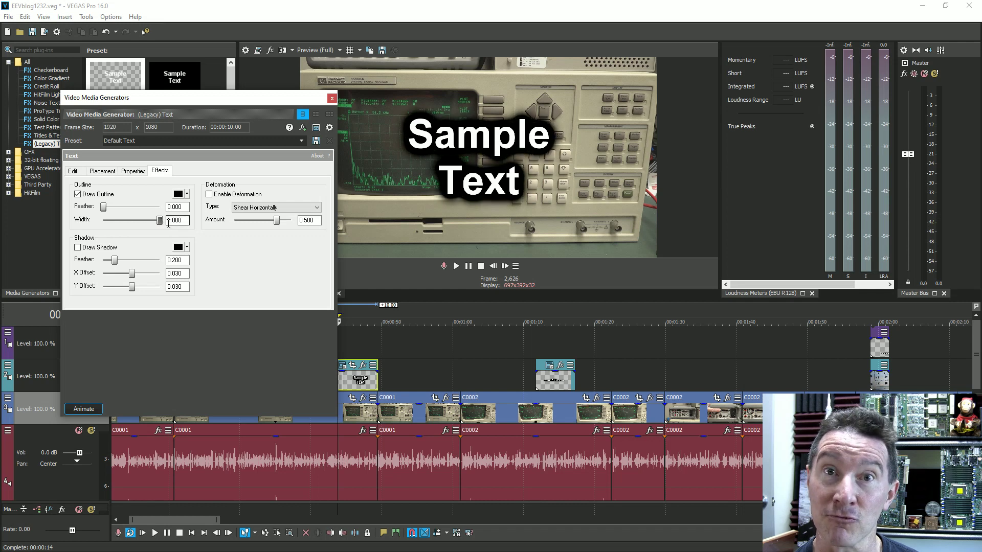
{"action": "mouse_move", "coordinate": [105, 209]}
{"action": "left_mouse_down"}
{"action": "mouse_move", "coordinate": [149, 210]}
{"action": "mouse_move", "coordinate": [96, 207]}
{"action": "left_mouse_up"}
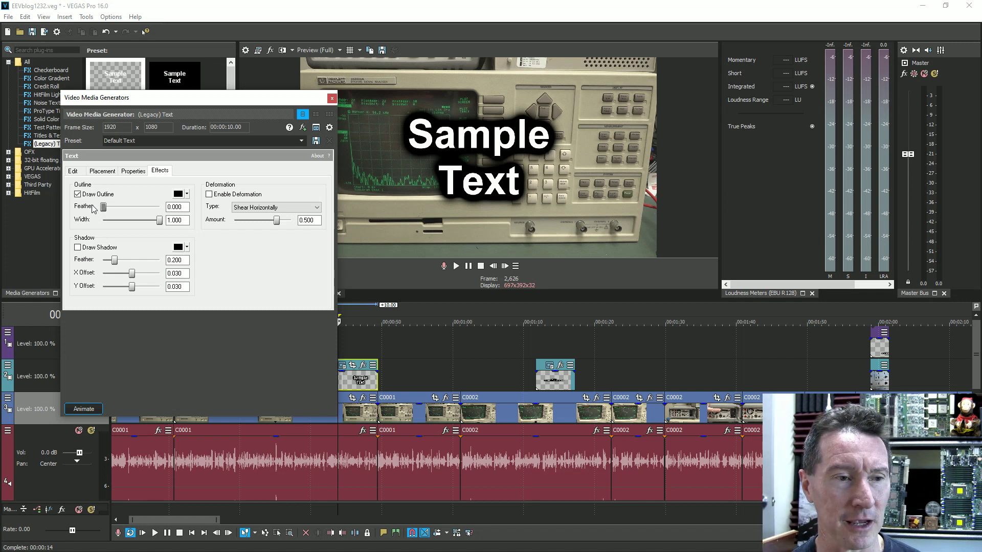
{"action": "left_click_drag", "start_coordinate": [103, 208], "coordinate": [86, 212]}
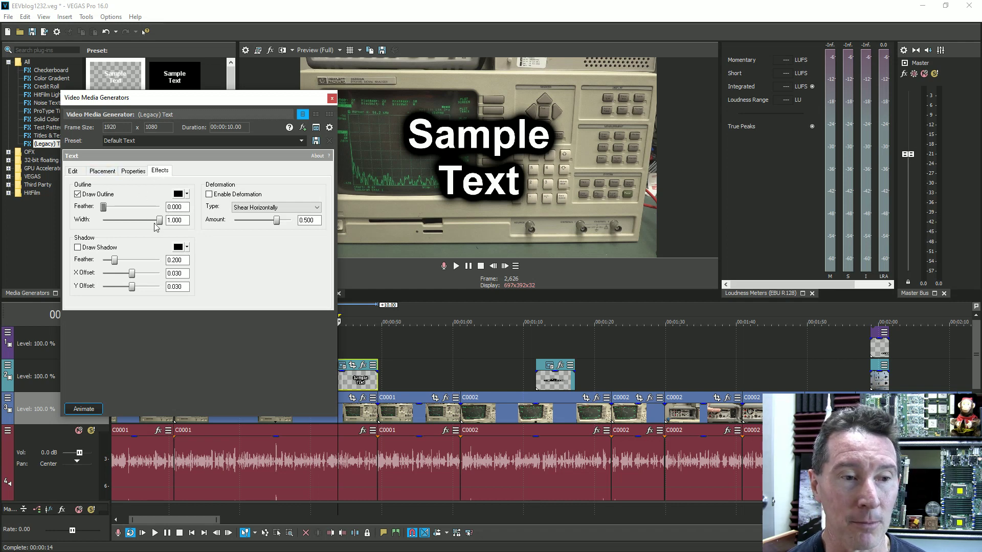
{"action": "mouse_move", "coordinate": [159, 220]}
{"action": "left_mouse_down"}
{"action": "mouse_move", "coordinate": [108, 207]}
{"action": "mouse_move", "coordinate": [140, 221]}
{"action": "left_mouse_up"}
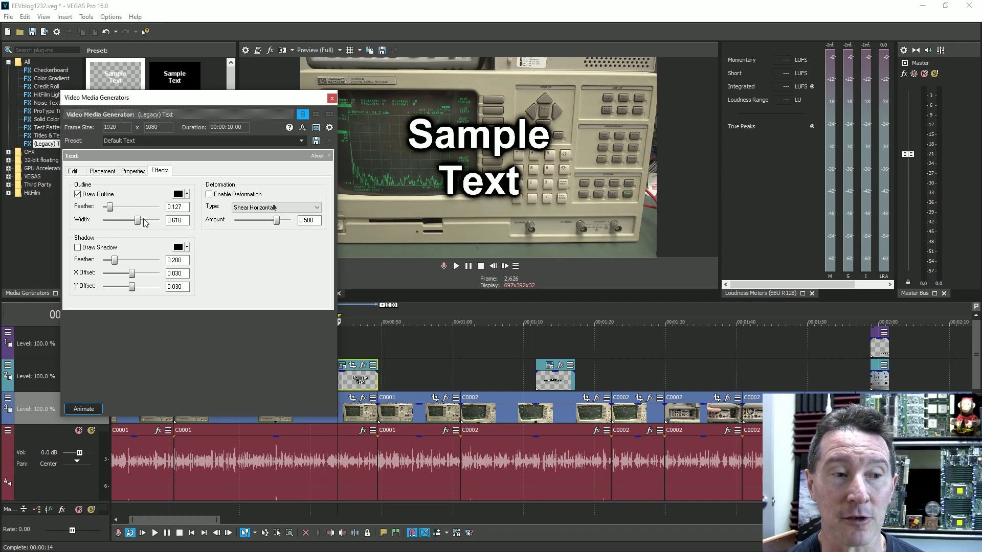
{"action": "left_click", "coordinate": [78, 248]}
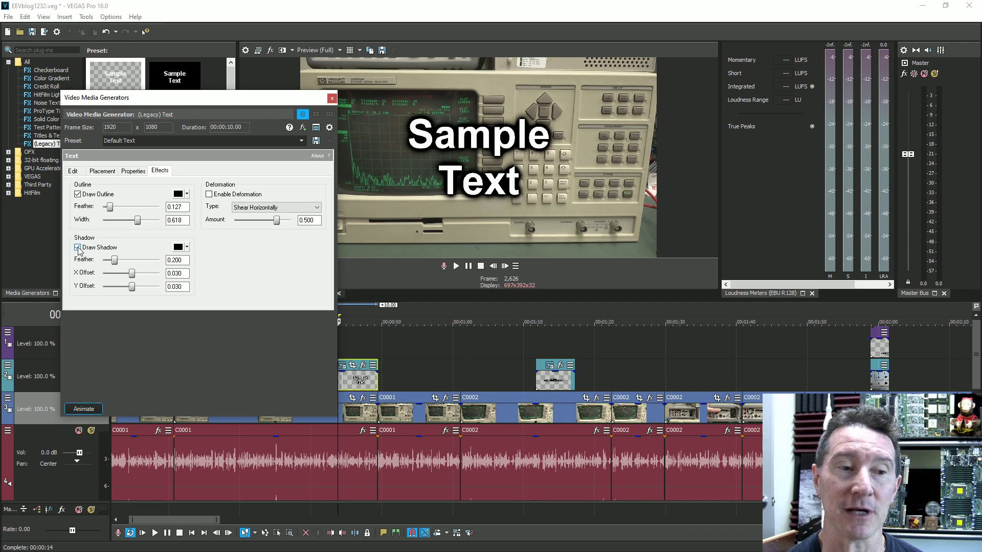
{"action": "left_click", "coordinate": [78, 248]}
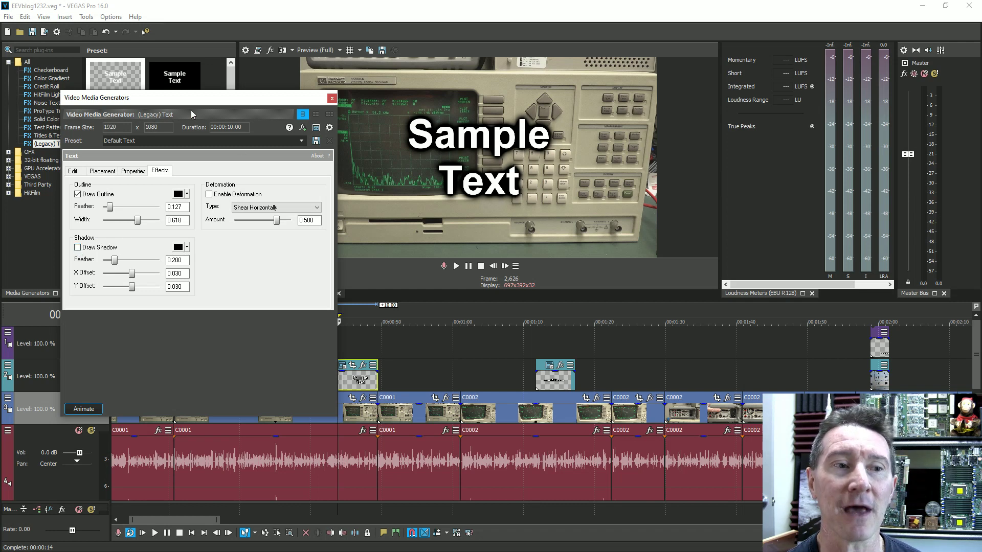
Close the legacy text settings and list the VEGAS Pro 17 Titles & Text presets.
{"action": "left_click", "coordinate": [332, 97]}
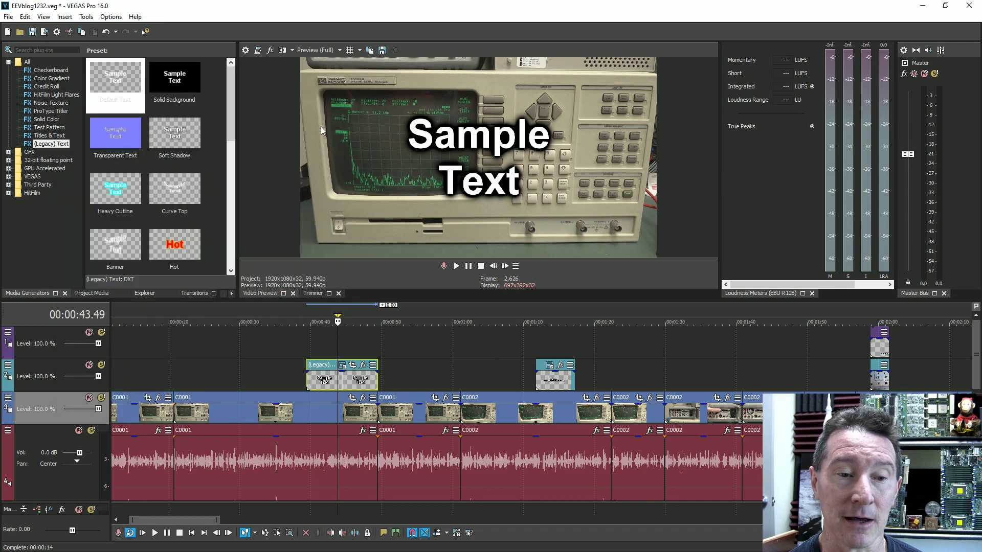
{"action": "left_click", "coordinate": [125, 108]}
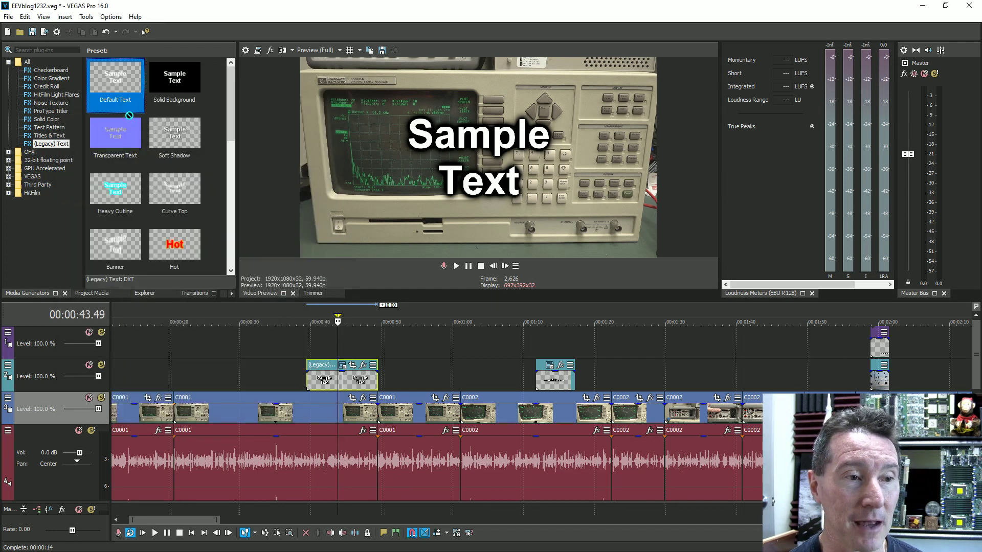
{"action": "left_click", "coordinate": [53, 135]}
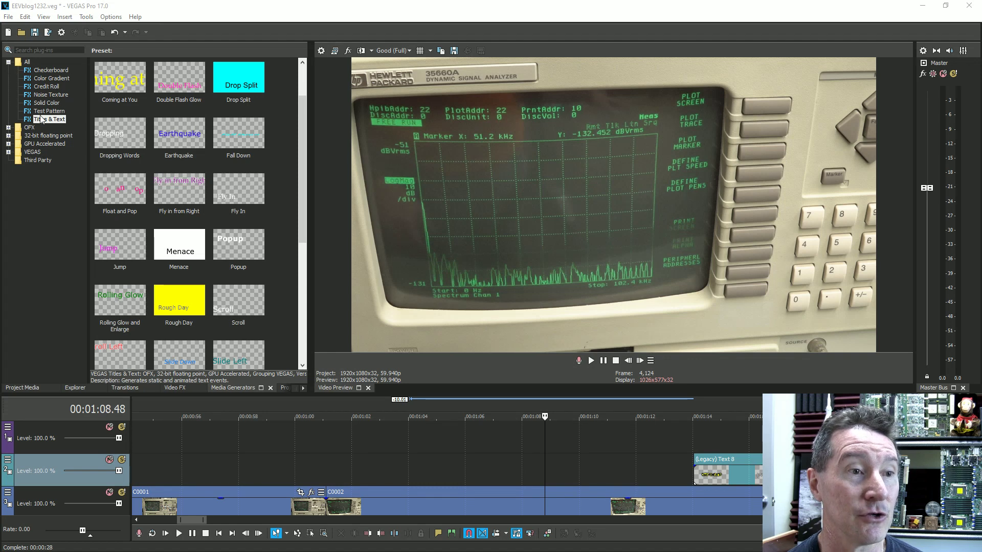
{"action": "left_click", "coordinate": [47, 119]}
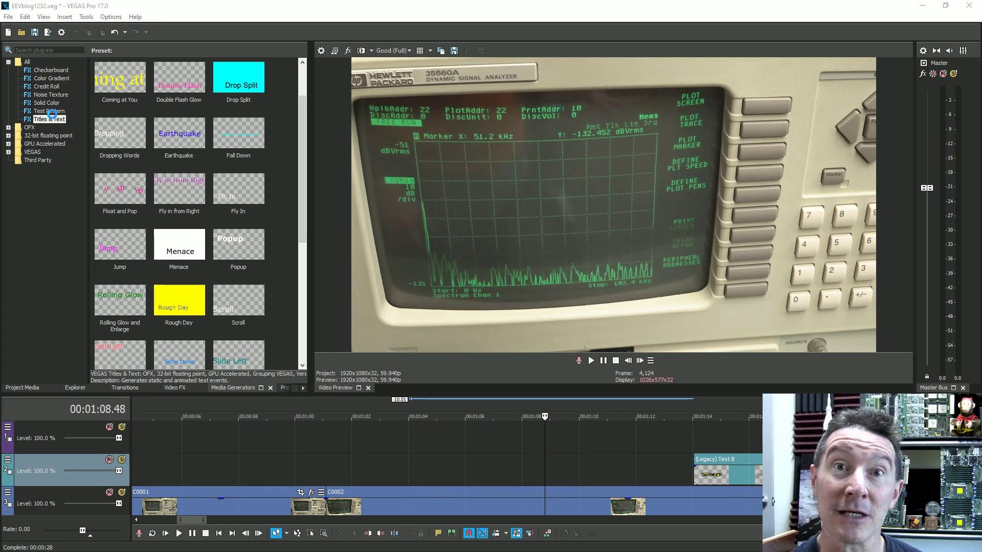
{"action": "left_click", "coordinate": [55, 113]}
{"action": "left_click", "coordinate": [55, 120]}
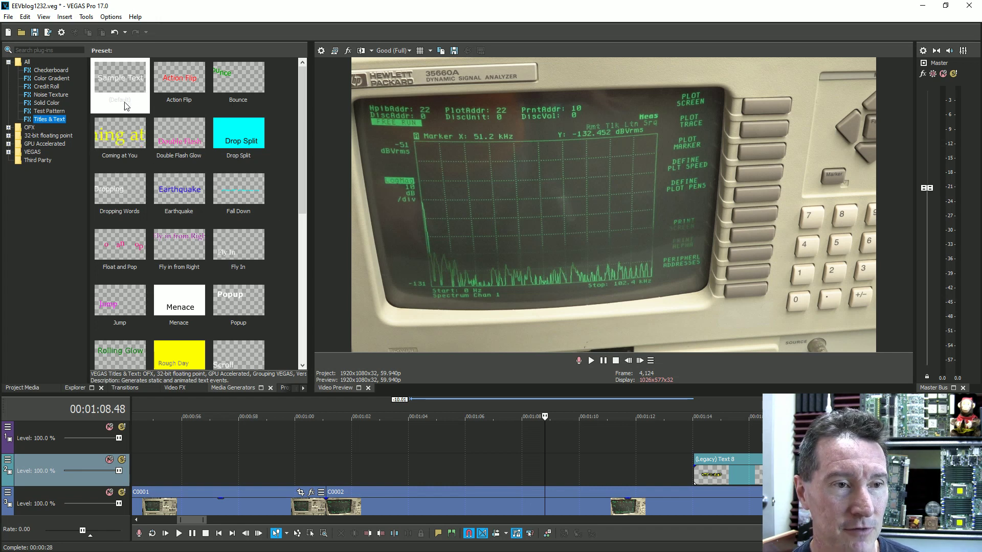
Place the Titles & Text Default preset on video track 2.
{"action": "left_click_drag", "start_coordinate": [119, 101], "coordinate": [366, 462]}
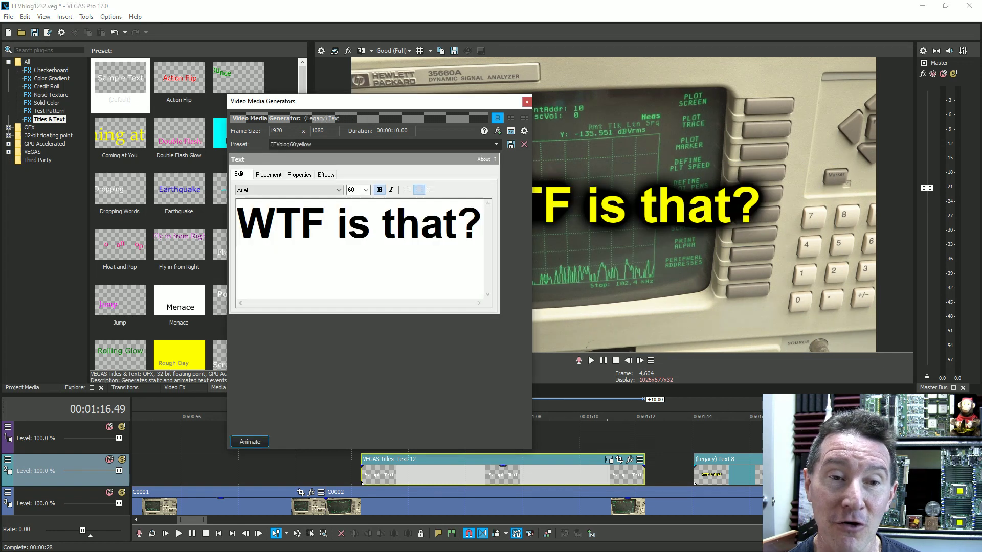
Reposition the legacy 'WTF is that?' text settings window beside the preview.
{"action": "left_click_drag", "start_coordinate": [339, 103], "coordinate": [410, 96]}
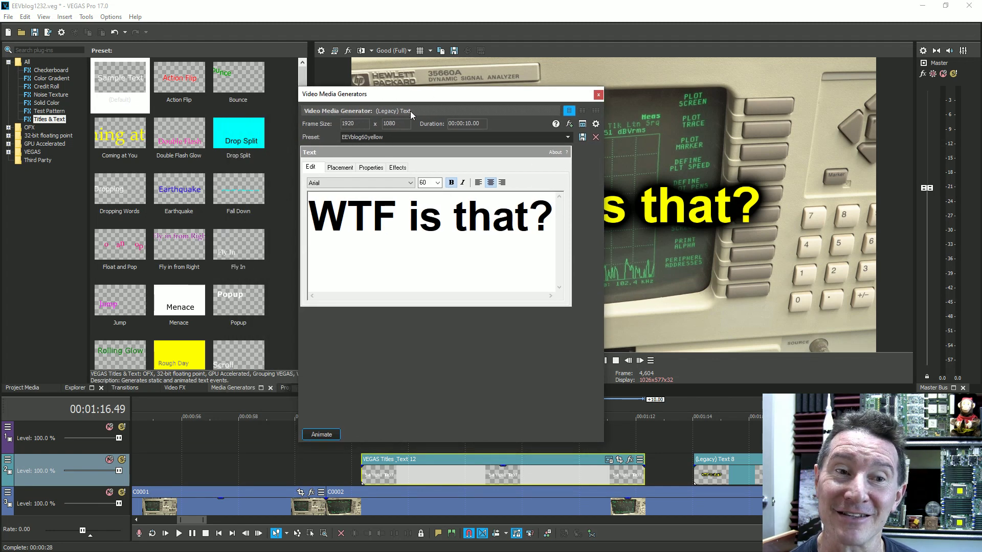
{"action": "left_click_drag", "start_coordinate": [411, 98], "coordinate": [285, 95]}
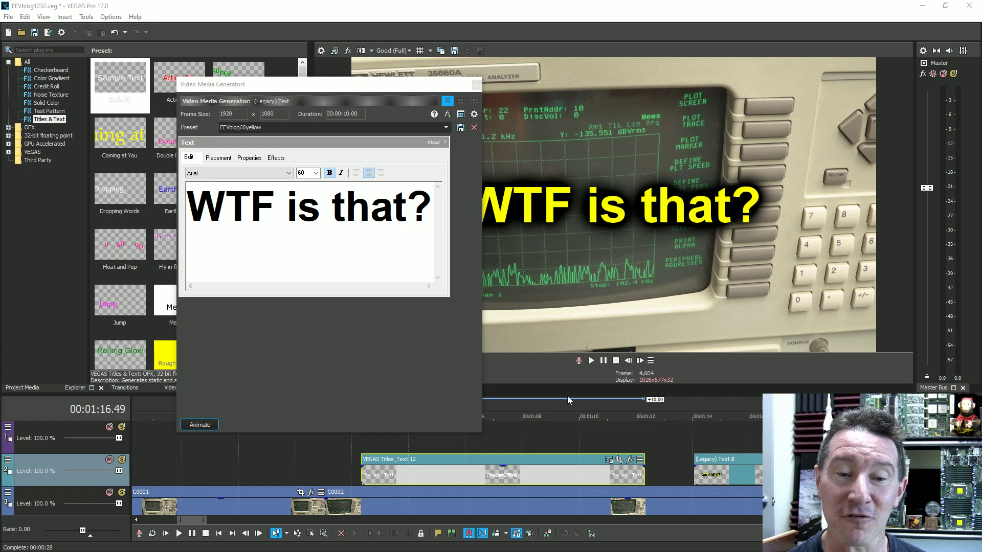
Close the legacy settings and open the Sample Text title's Outline options.
{"action": "left_click", "coordinate": [476, 85]}
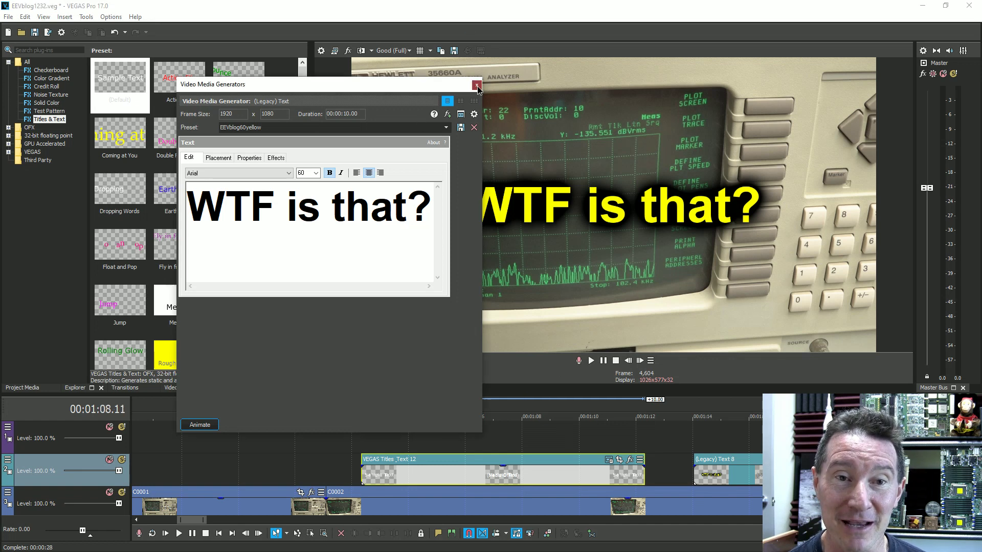
{"action": "left_click", "coordinate": [608, 461]}
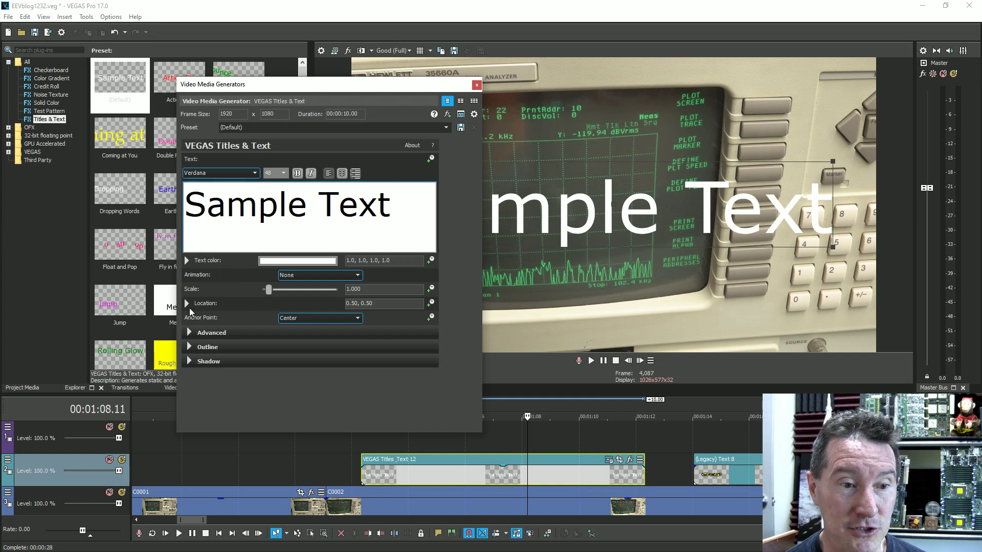
{"action": "left_click", "coordinate": [206, 336]}
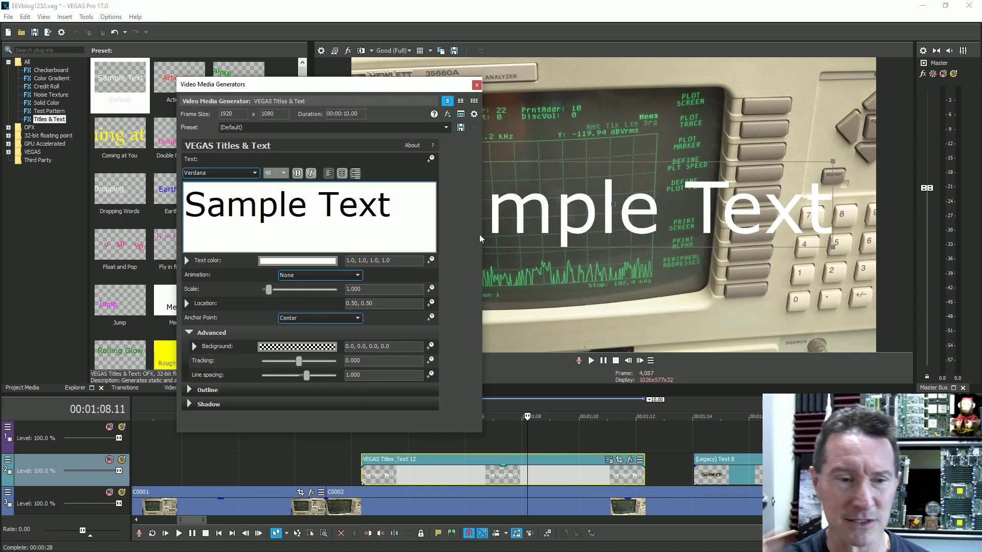
{"action": "left_click", "coordinate": [189, 333]}
{"action": "left_click", "coordinate": [188, 347]}
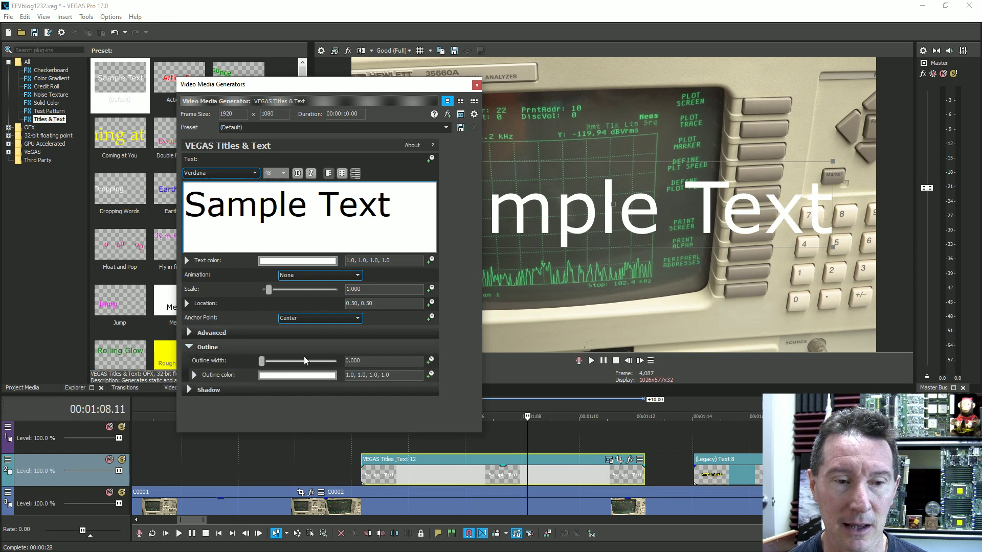
Set the Sample Text outline colour to black (0,0,0,1) and width to 10.000.
{"action": "left_click", "coordinate": [286, 375]}
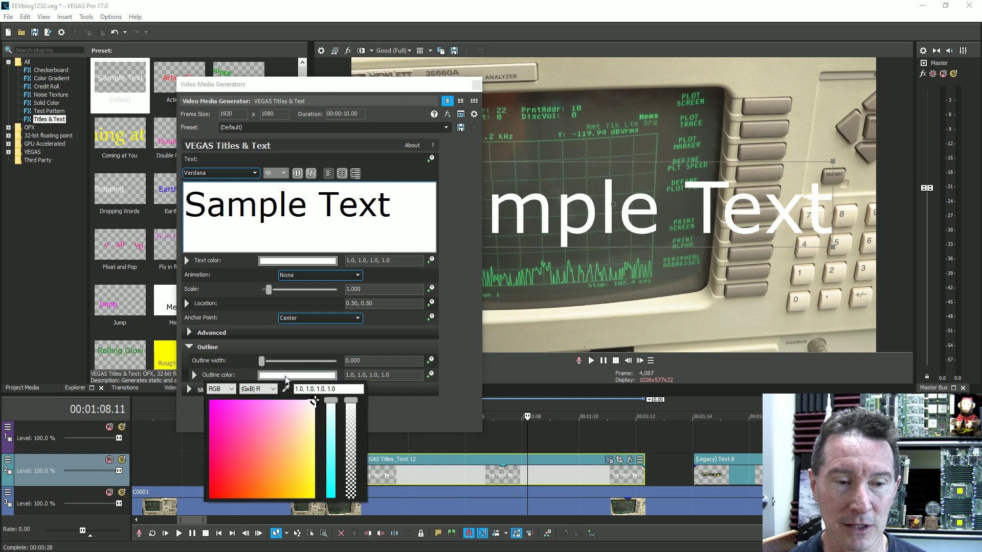
{"action": "left_click_drag", "start_coordinate": [331, 400], "coordinate": [332, 516]}
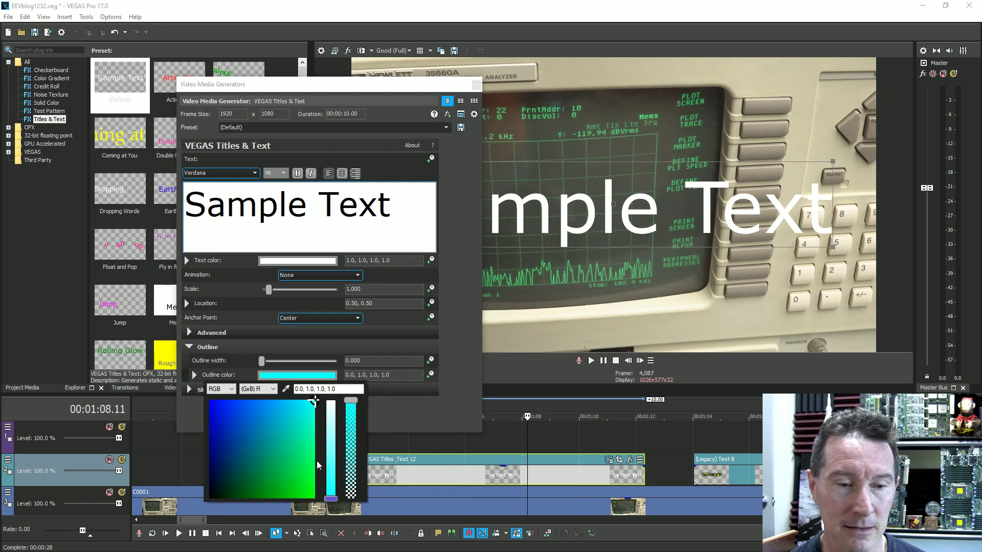
{"action": "left_click_drag", "start_coordinate": [316, 404], "coordinate": [193, 520]}
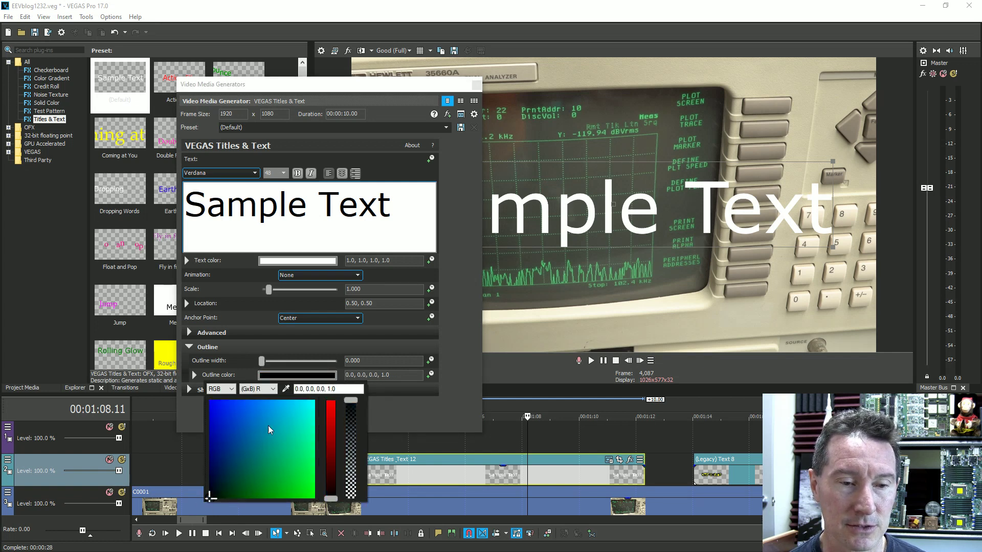
{"action": "left_click", "coordinate": [244, 365]}
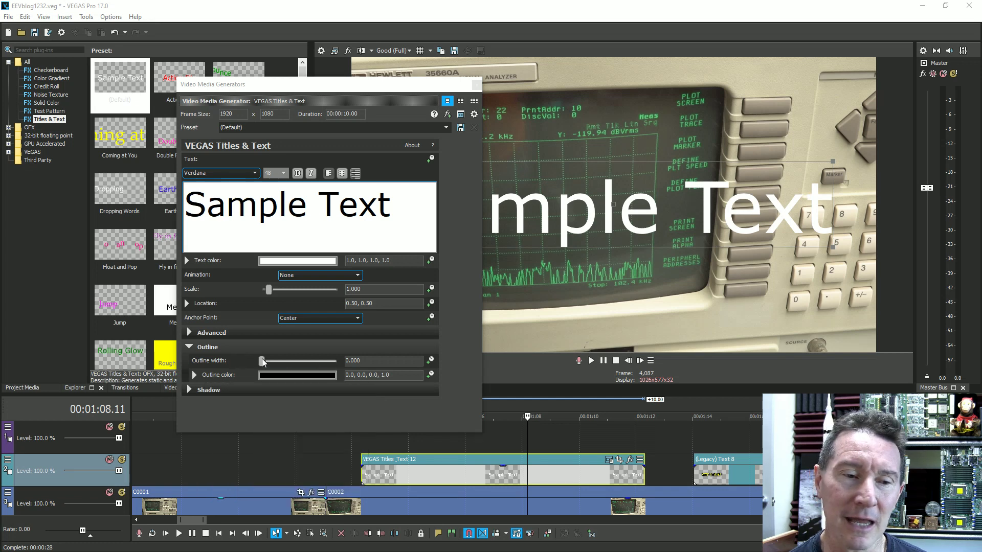
{"action": "left_click_drag", "start_coordinate": [261, 361], "coordinate": [344, 364]}
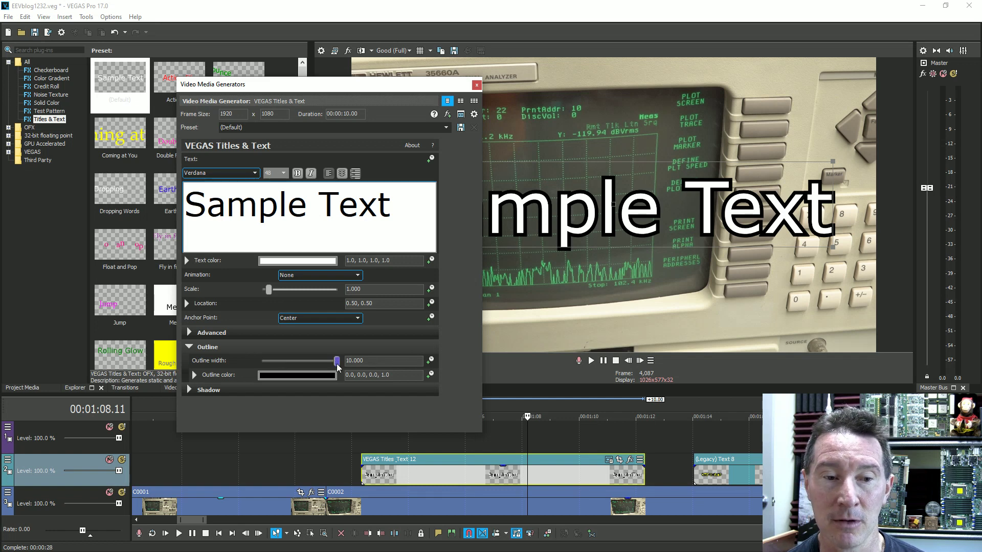
{"action": "left_click_drag", "start_coordinate": [337, 365], "coordinate": [383, 364]}
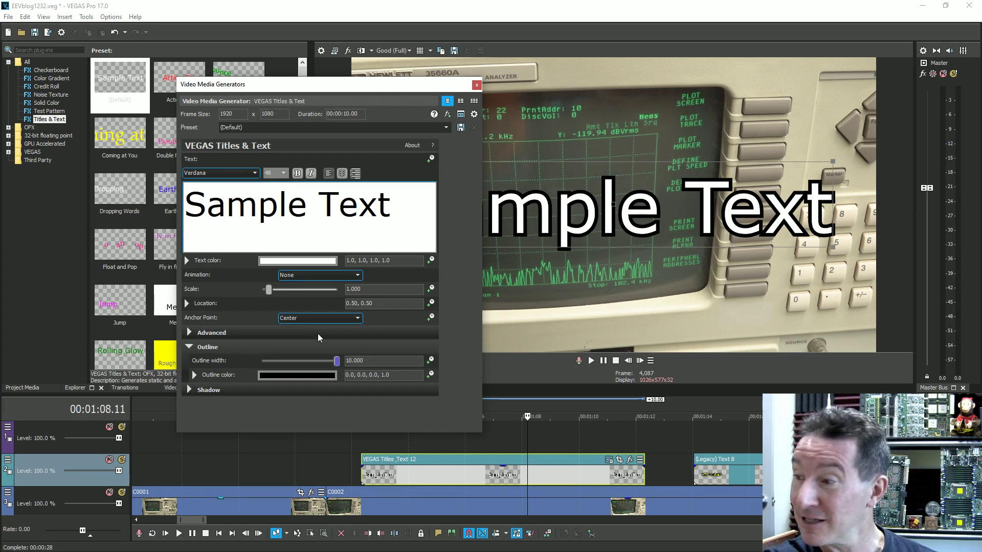
Set the Sample Text outline width to 20.
{"action": "left_click", "coordinate": [364, 360]}
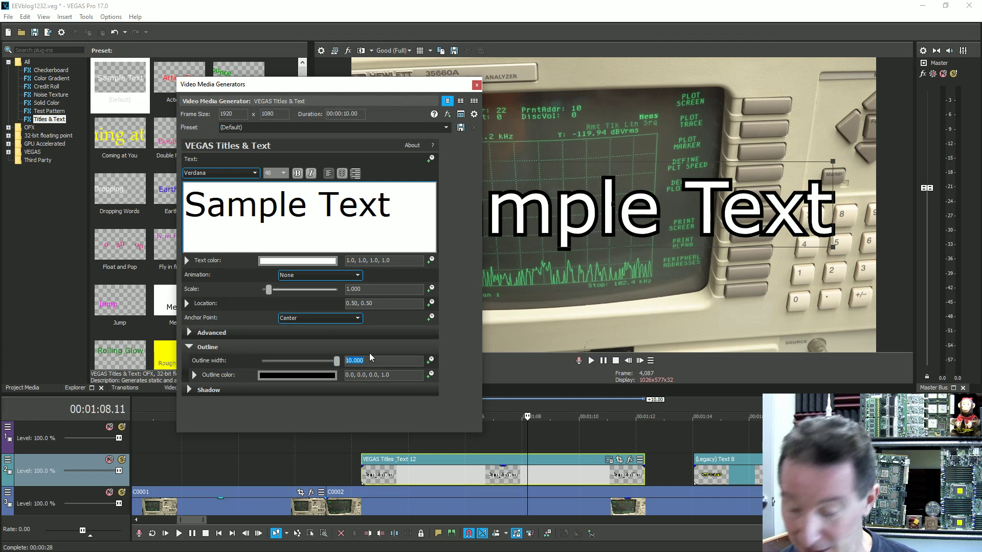
{"action": "type", "text": "20"}
{"action": "key", "text": "Tab"}
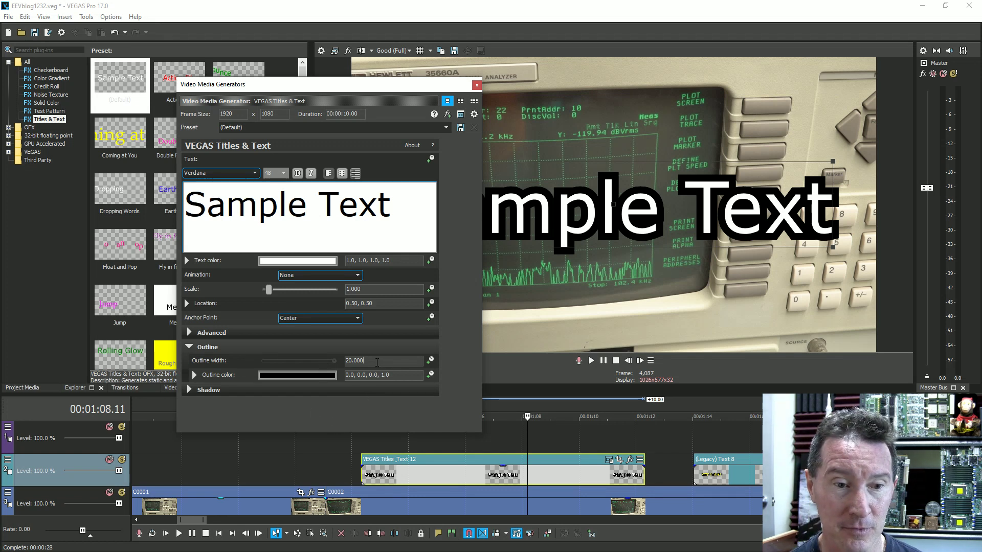
Expand the Shadow section and re-enter 20 as the outline width.
{"action": "left_click", "coordinate": [189, 389]}
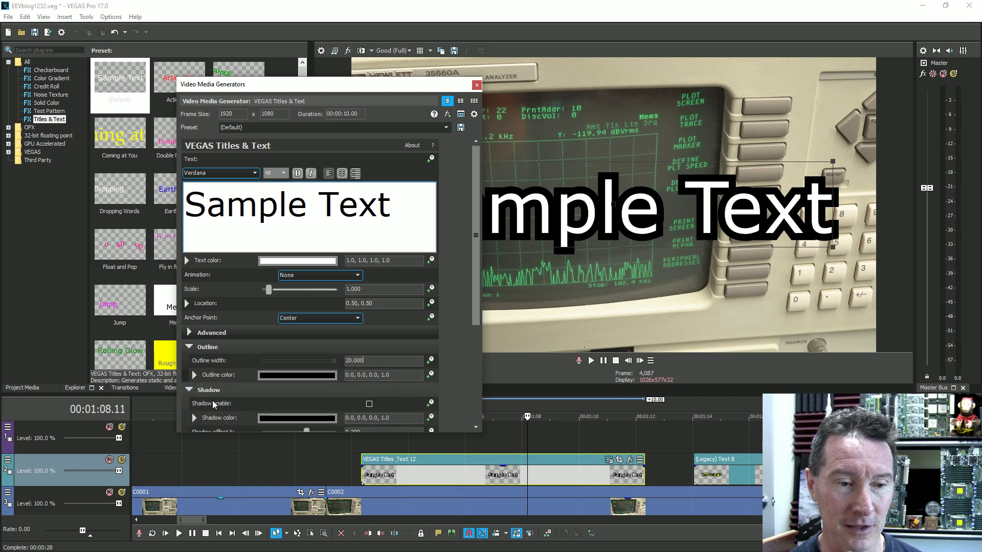
{"action": "scroll", "coordinate": [443, 340], "scroll_direction": "down", "scroll_amount": 2}
{"action": "scroll", "coordinate": [368, 327], "scroll_direction": "down", "scroll_amount": 5}
{"action": "double_click", "coordinate": [366, 324]}
{"action": "type", "text": "20"}
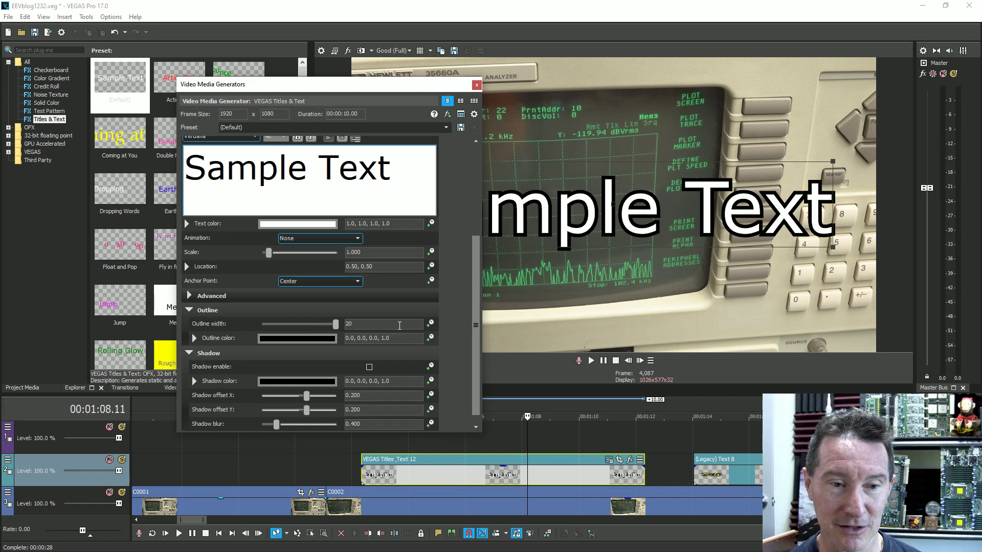
{"action": "key", "text": "Return"}
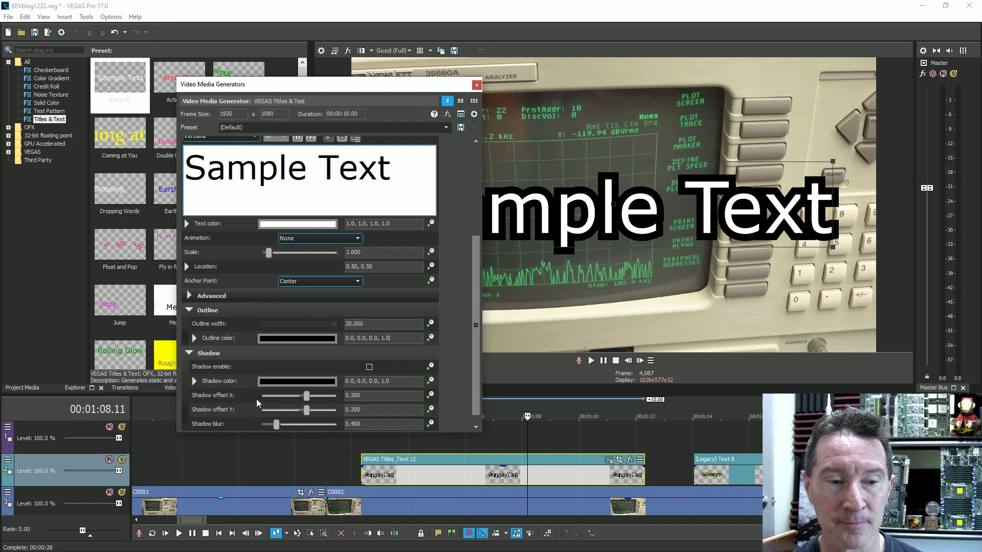
Enable the text shadow with X and Y offsets of 0.
{"action": "left_click", "coordinate": [369, 367]}
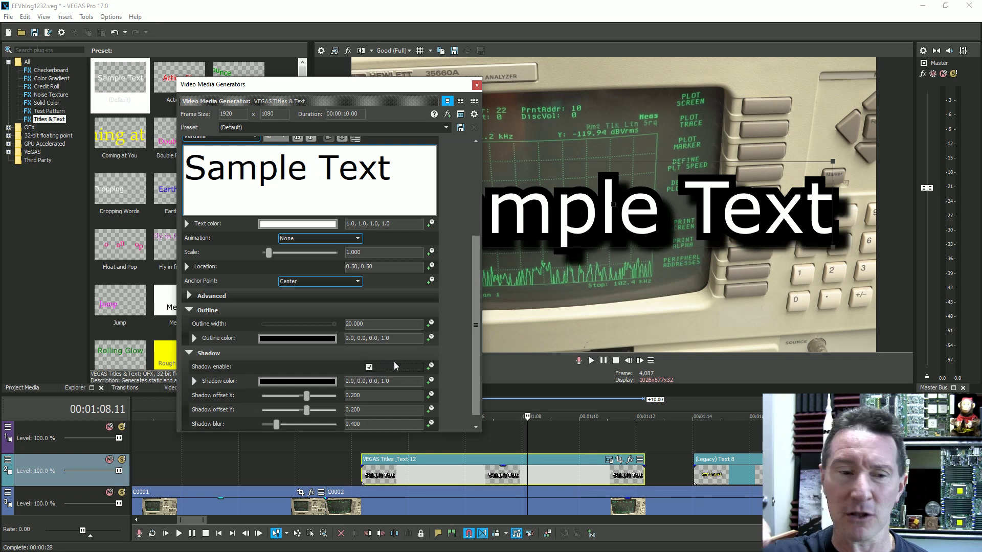
{"action": "double_click", "coordinate": [365, 394]}
{"action": "type", "text": "0"}
{"action": "key", "text": "Tab"}
{"action": "type", "text": "0"}
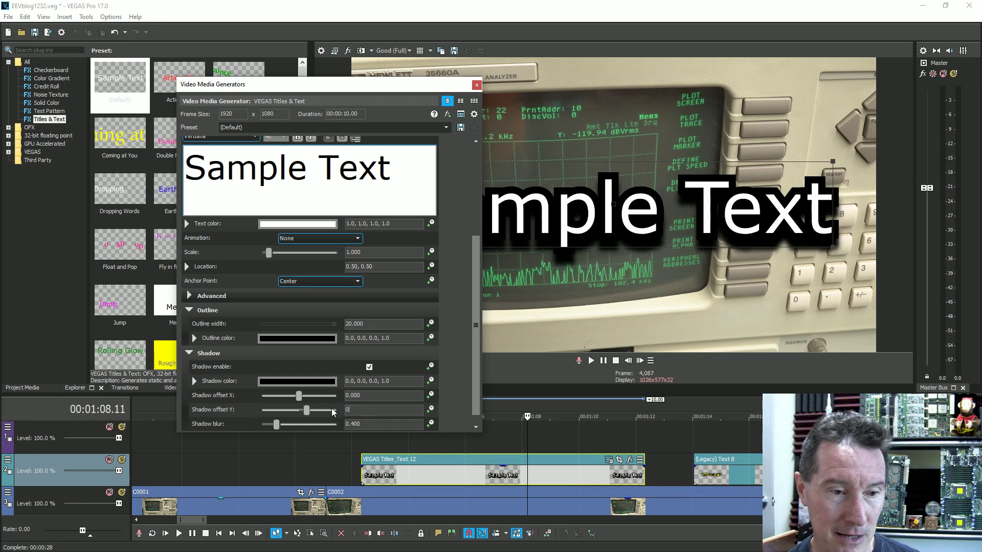
Set shadow blur to 2.000 and thin the outline width to 0.612.
{"action": "left_click_drag", "start_coordinate": [281, 427], "coordinate": [350, 431]}
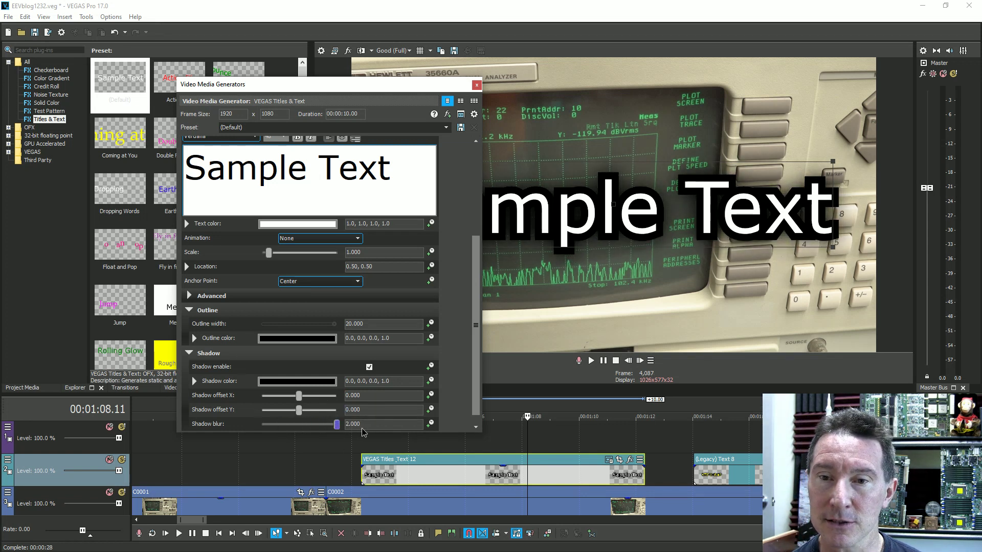
{"action": "mouse_move", "coordinate": [337, 424]}
{"action": "left_mouse_down"}
{"action": "mouse_move", "coordinate": [274, 425]}
{"action": "mouse_move", "coordinate": [339, 424]}
{"action": "left_mouse_up"}
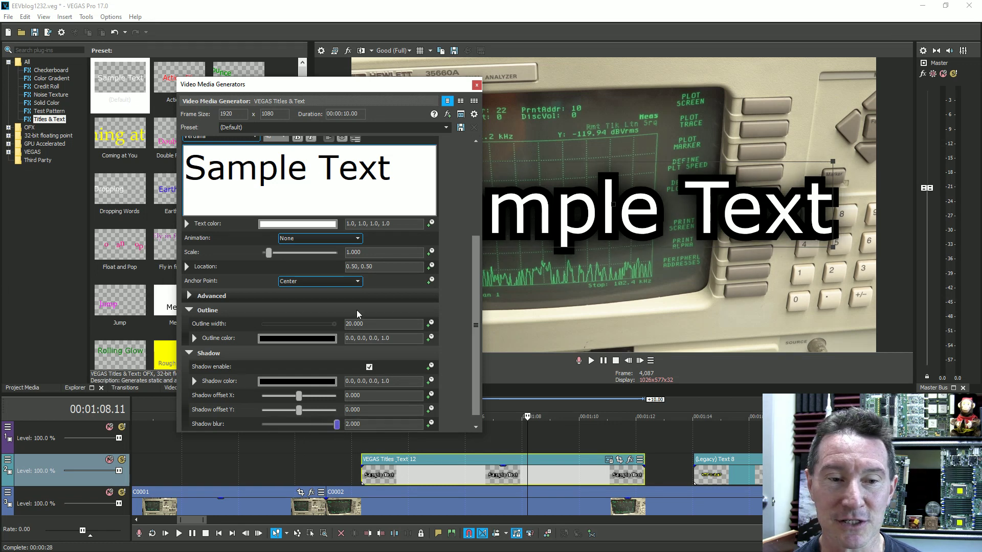
{"action": "left_click", "coordinate": [319, 323]}
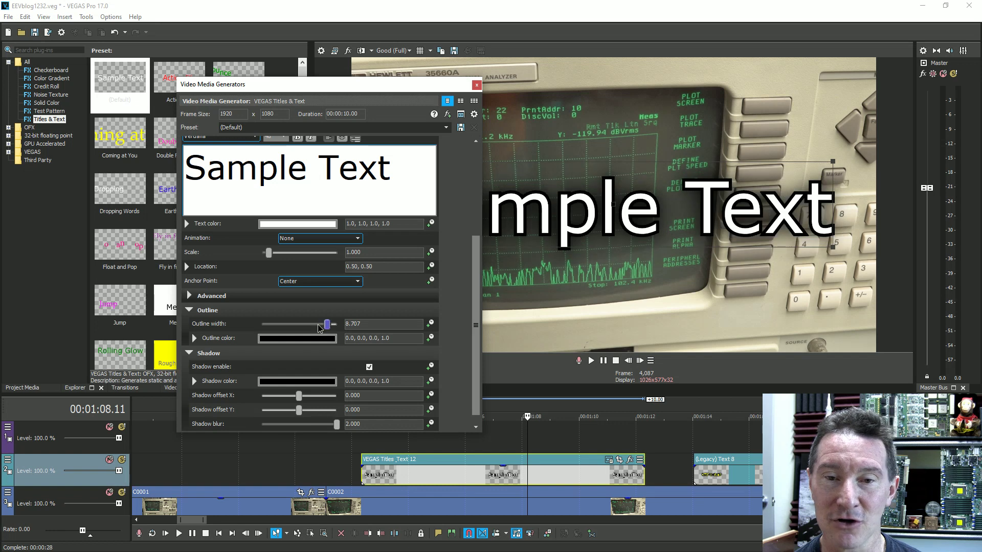
{"action": "left_click_drag", "start_coordinate": [330, 326], "coordinate": [267, 329]}
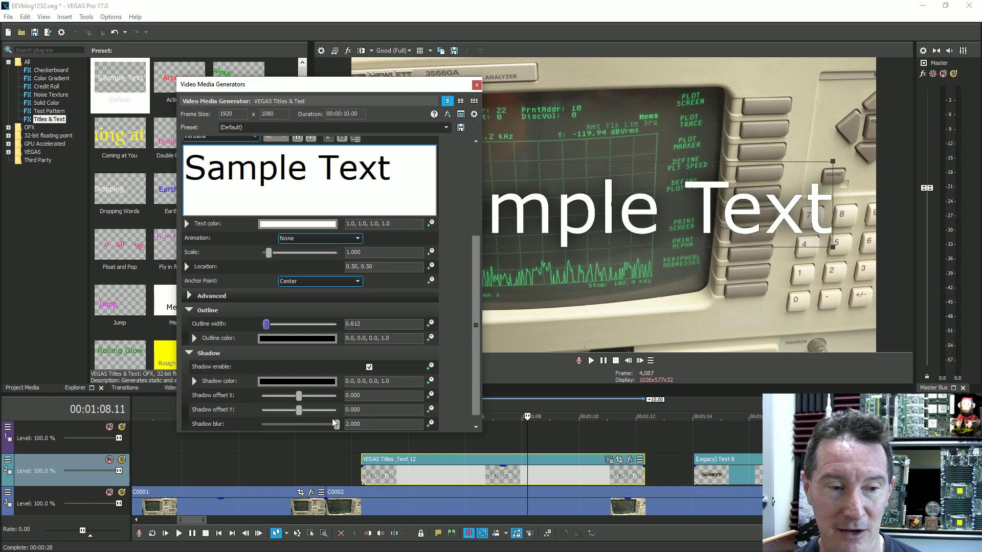
Change the shadow blur to 1, then close the Video Media Generators window.
{"action": "left_click", "coordinate": [350, 424]}
{"action": "type", "text": "1"}
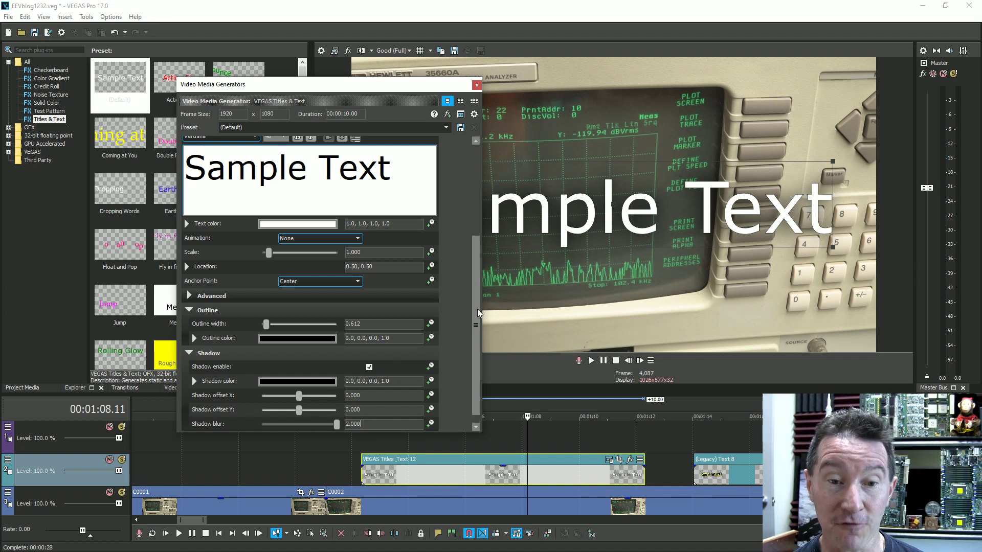
{"action": "scroll", "coordinate": [478, 321], "scroll_direction": "down", "scroll_amount": 1}
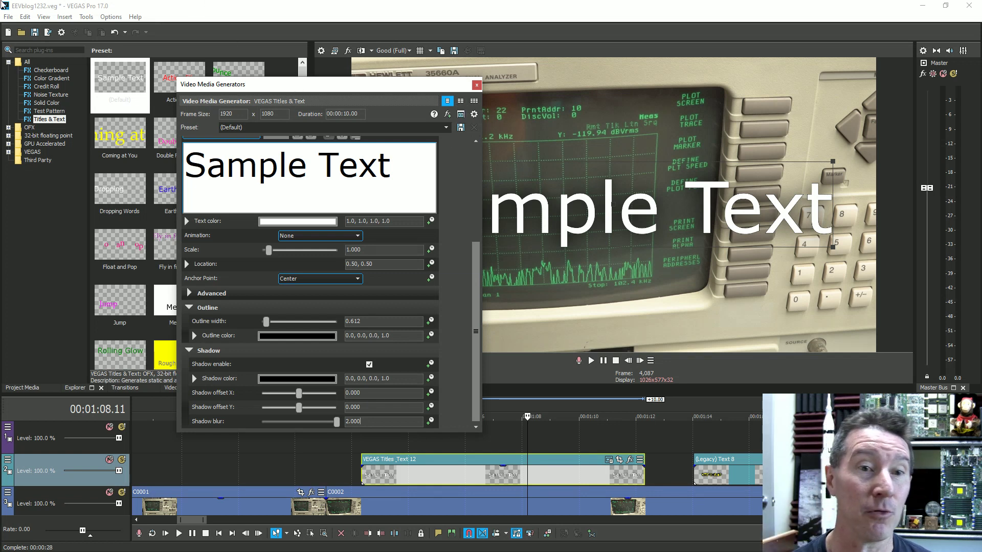
{"action": "left_click", "coordinate": [477, 84]}
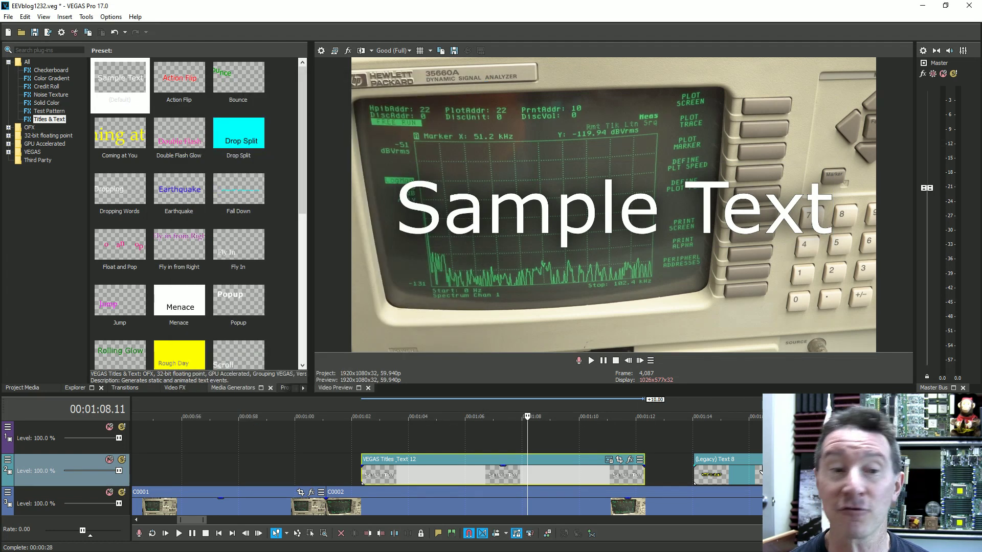
Select the (Legacy) Text 8 title event and place the cursor at 00:00:56.49.
{"action": "left_click", "coordinate": [761, 438]}
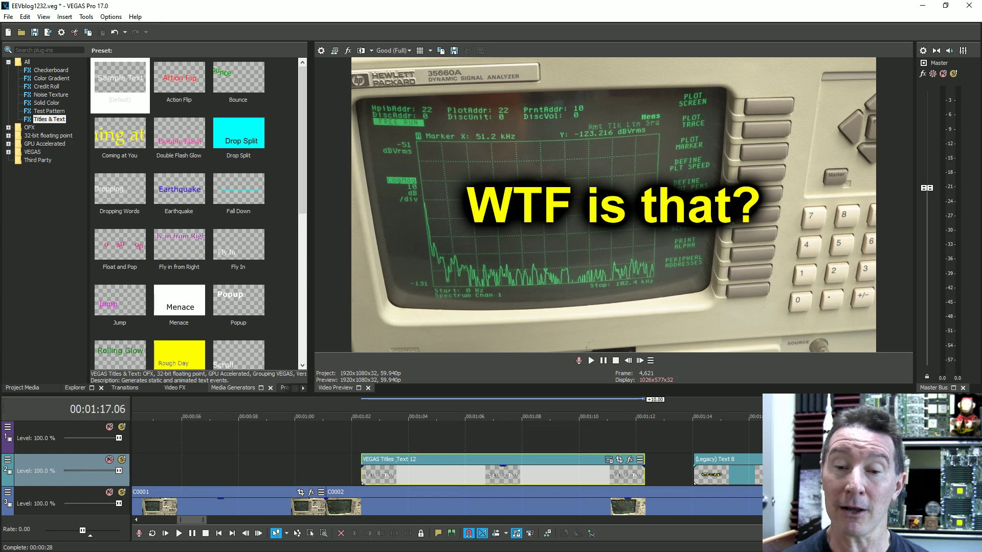
{"action": "left_click", "coordinate": [755, 473]}
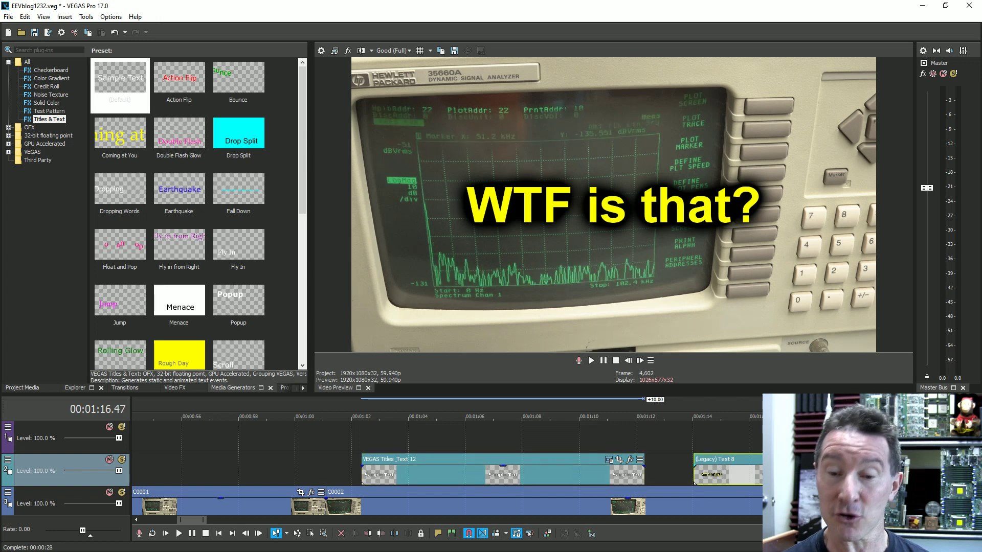
{"action": "left_click", "coordinate": [205, 417]}
Paste the title at 00:00:56.49 as a new copy, (Legacy) Text 14, and preview it.
{"action": "key", "text": "ctrl+v"}
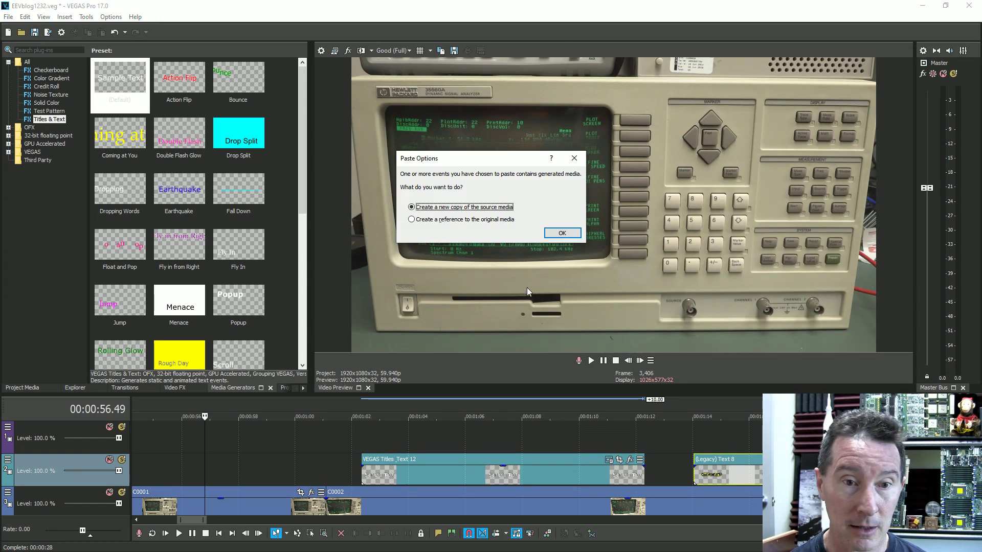
{"action": "left_click", "coordinate": [562, 233]}
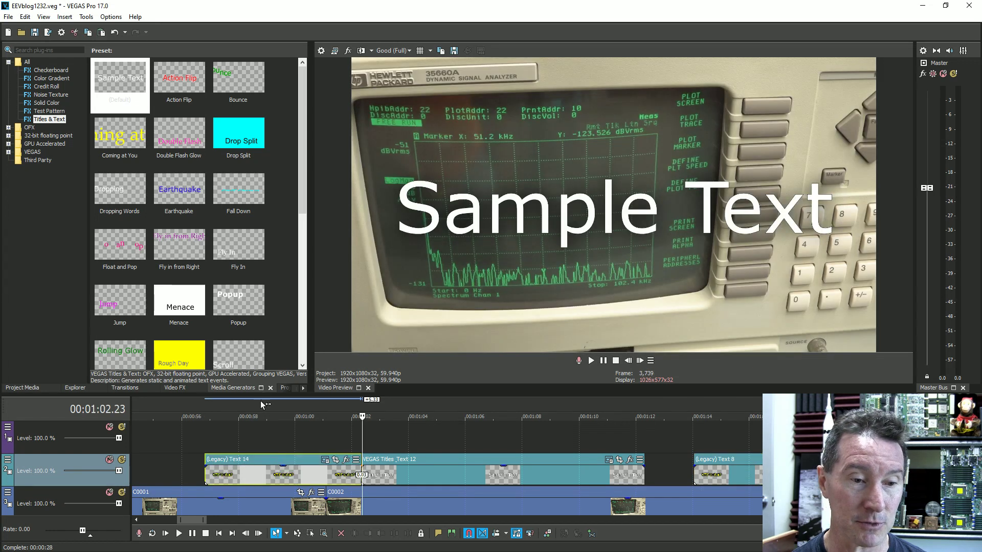
{"action": "left_click", "coordinate": [257, 409]}
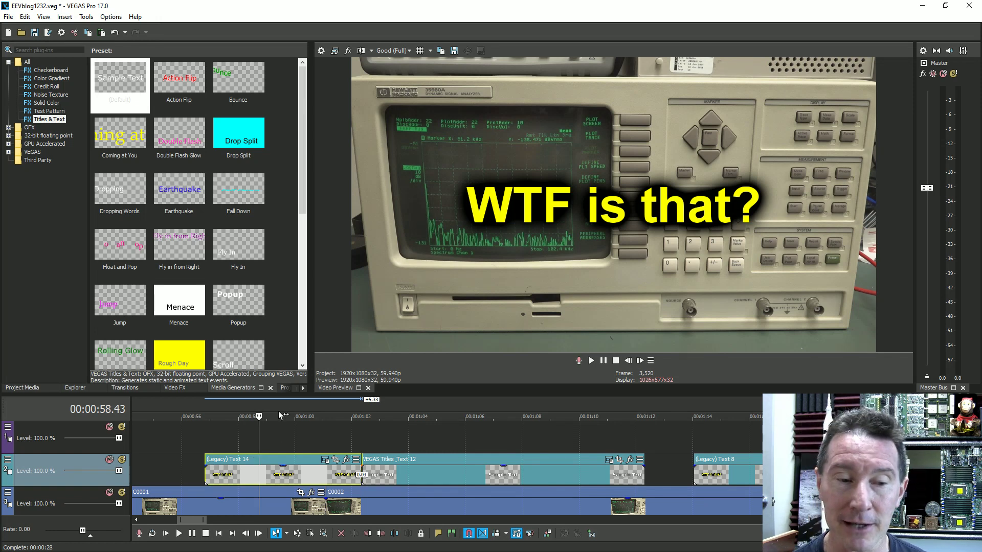
Move playback within the WTF is that? title to 00:00:59.24.
{"action": "left_click", "coordinate": [251, 409]}
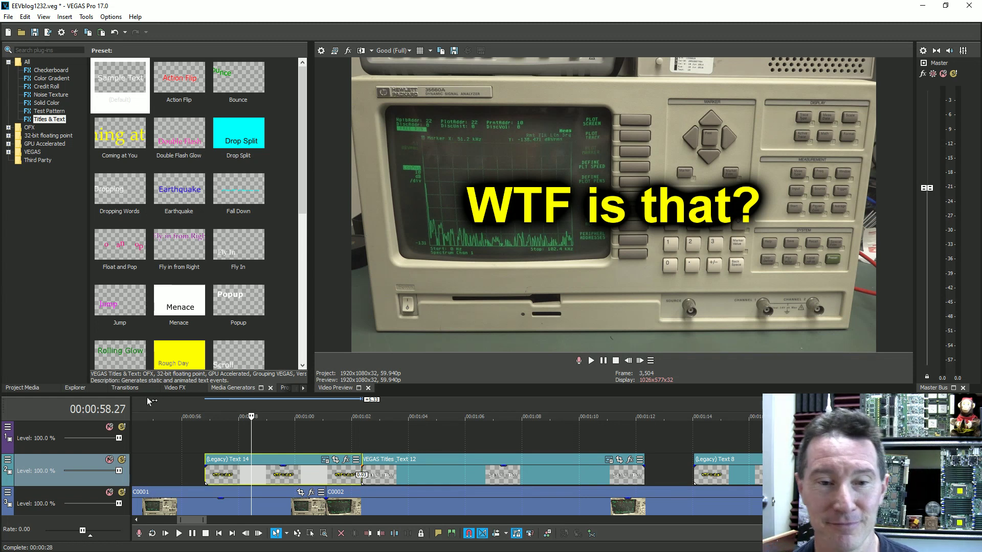
{"action": "left_click", "coordinate": [278, 404]}
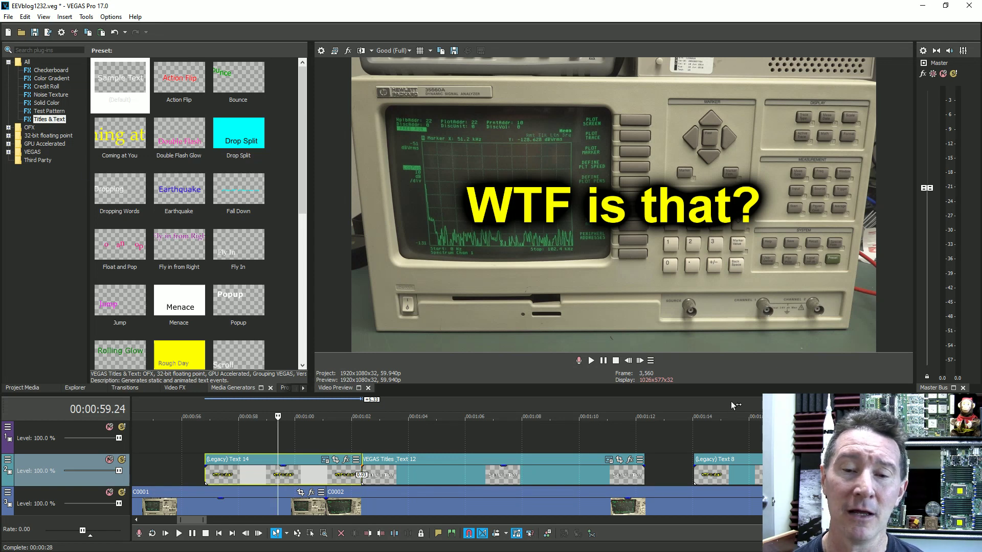
Show the Properties tab of (Legacy) Text 14, with its yellow text colour (R255 G255 B0).
{"action": "left_click", "coordinate": [325, 459]}
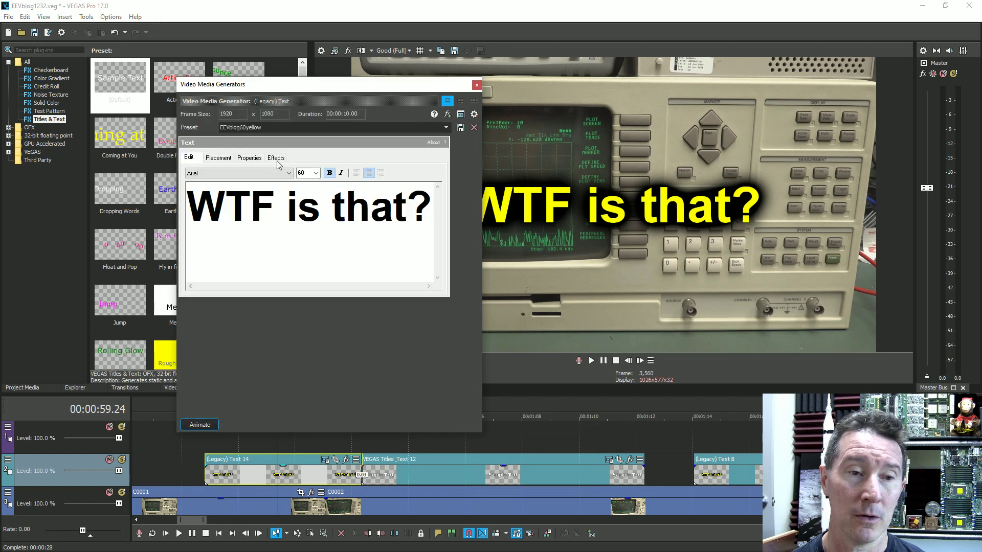
{"action": "left_click", "coordinate": [249, 161]}
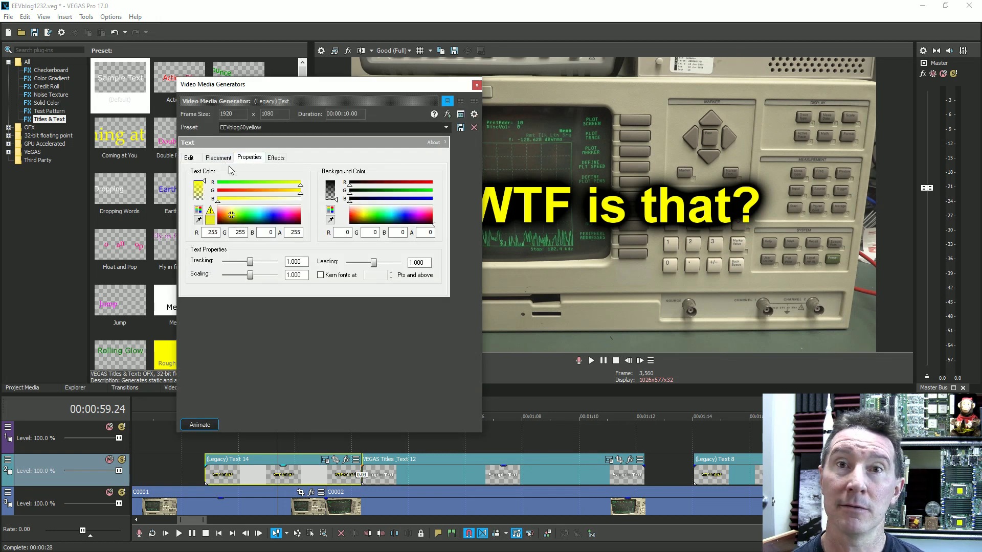